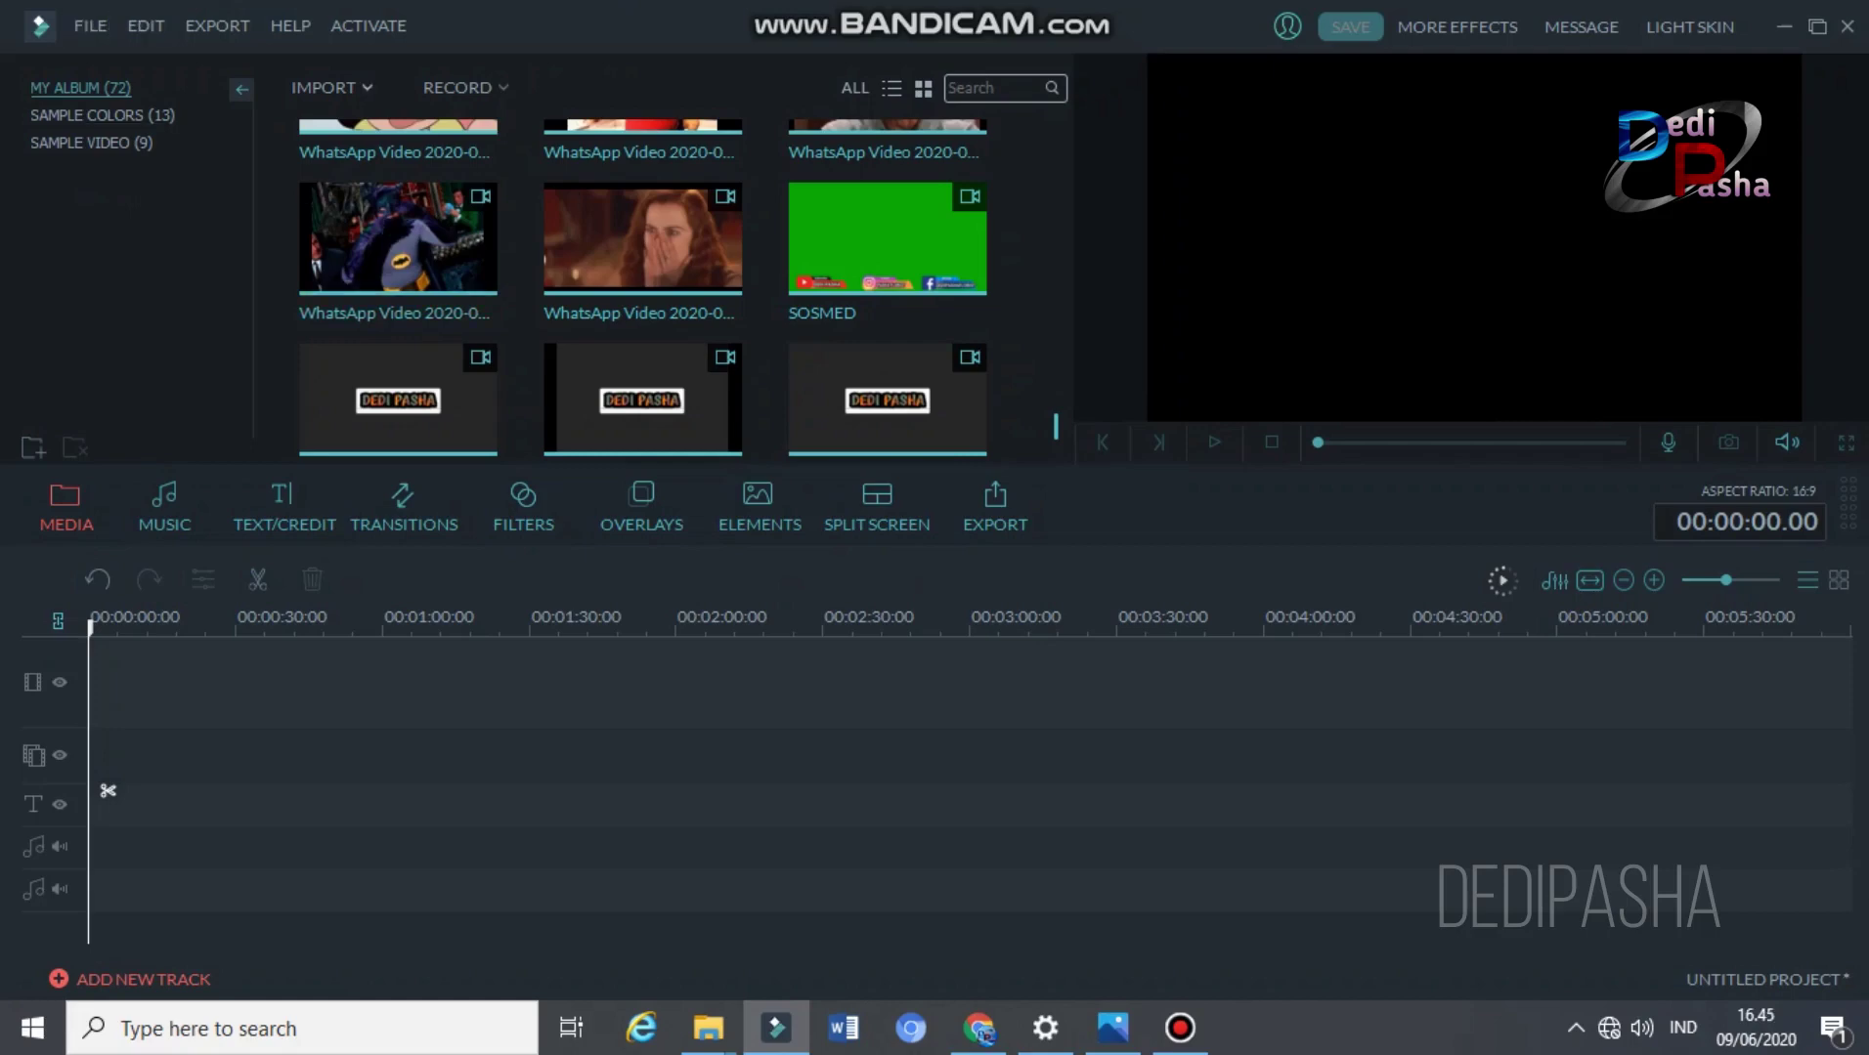
- Import VID-20180328-WA0025 and place it at the start of the main video track
click(331, 87)
click(375, 116)
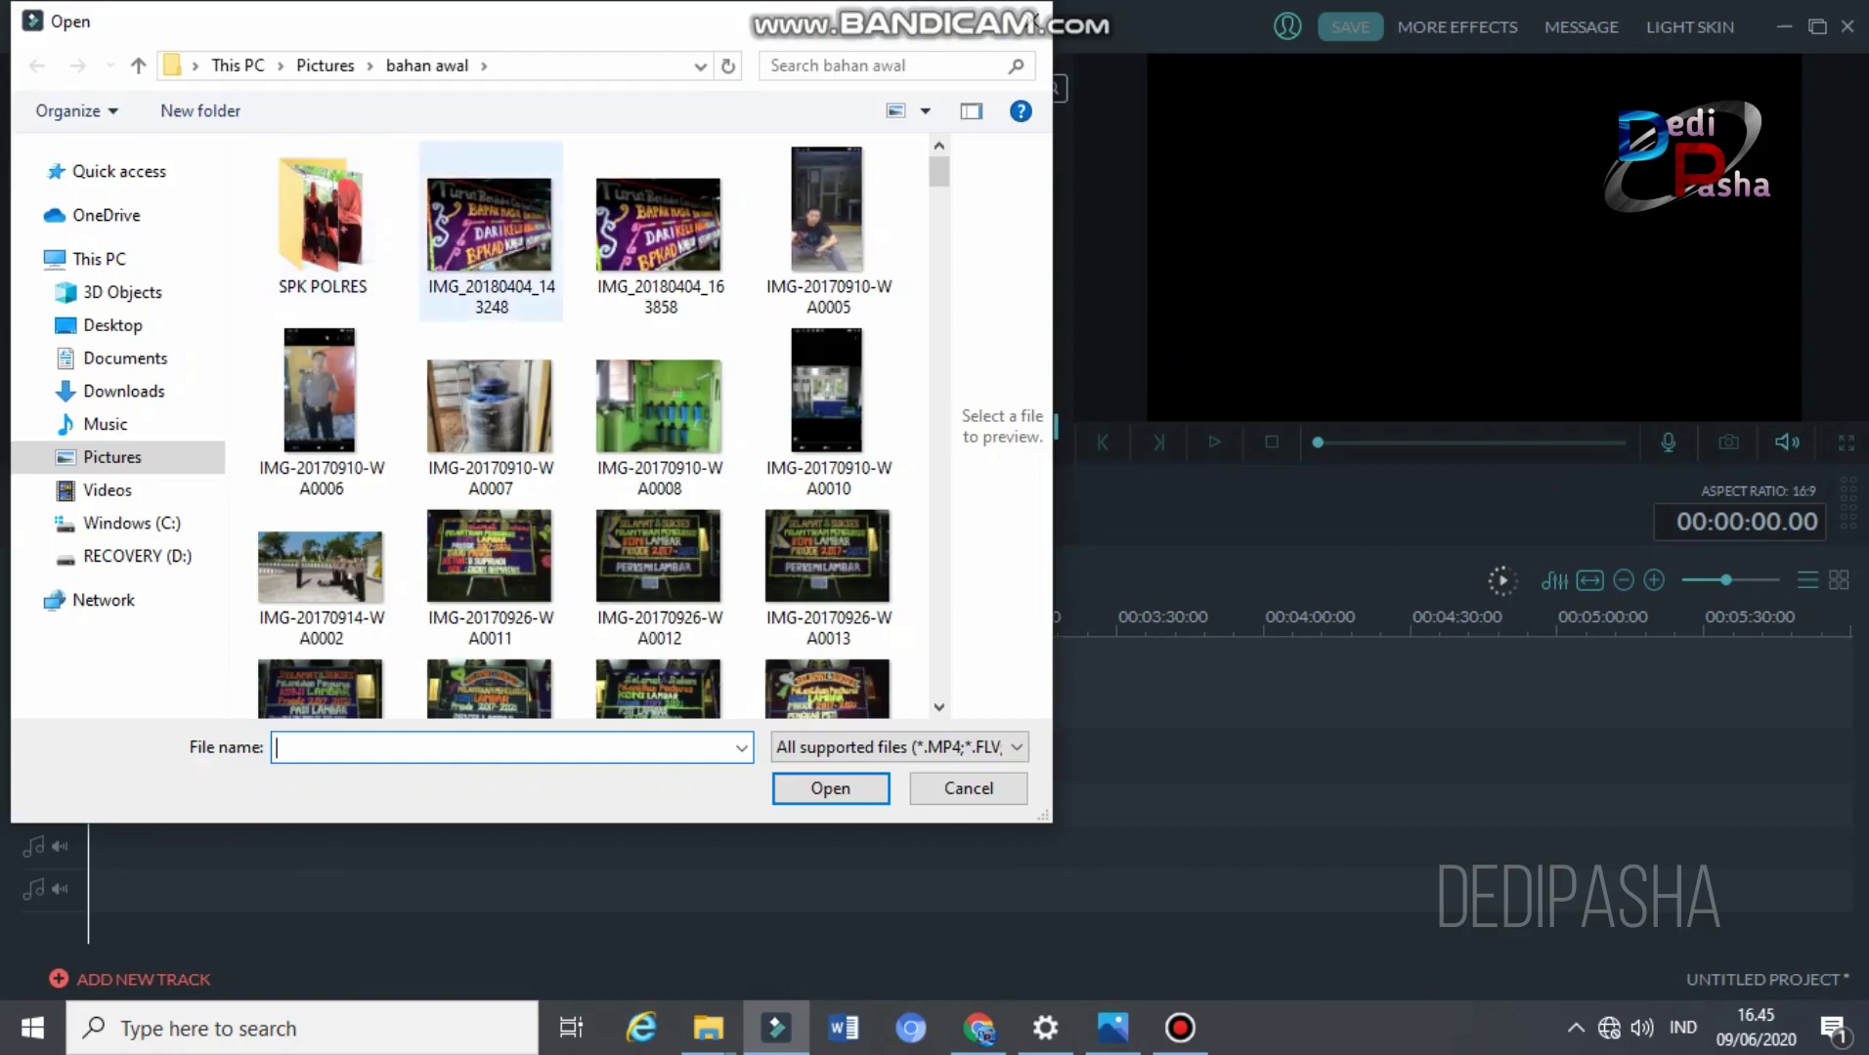
scroll(657, 166, down, 10)
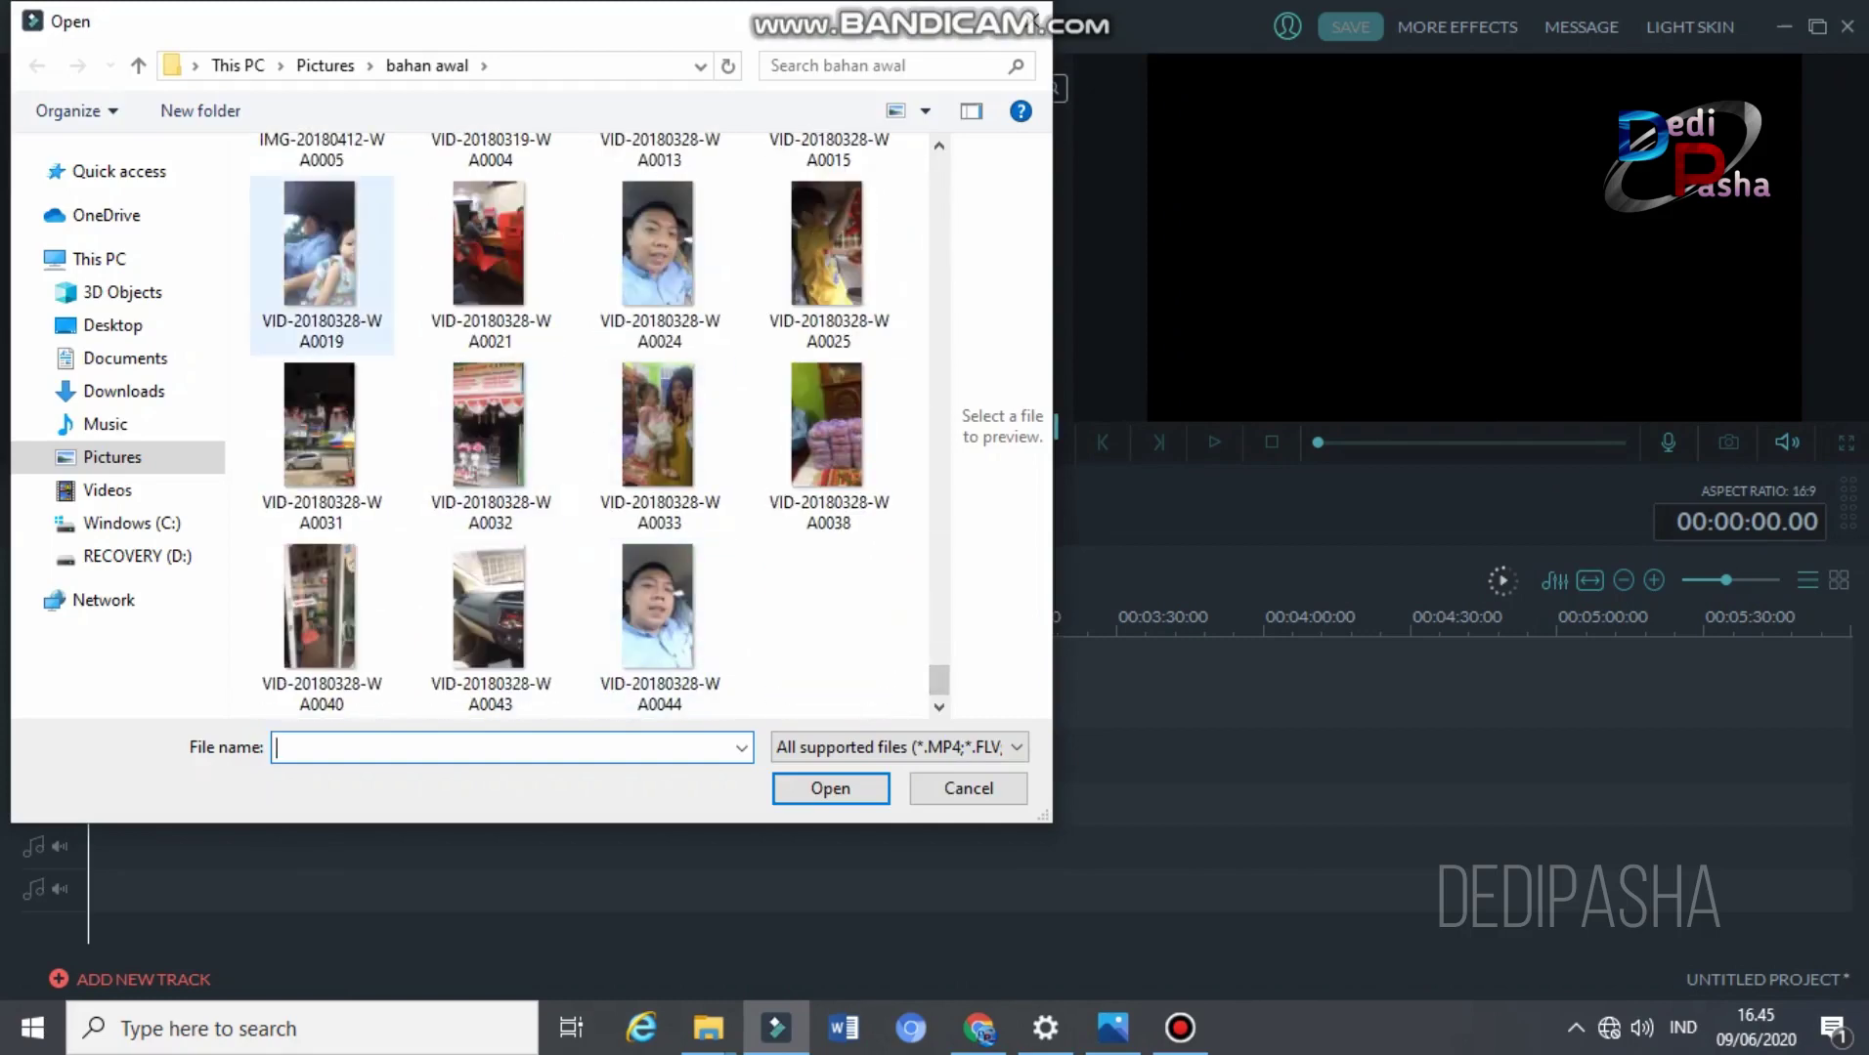
click(827, 244)
click(831, 789)
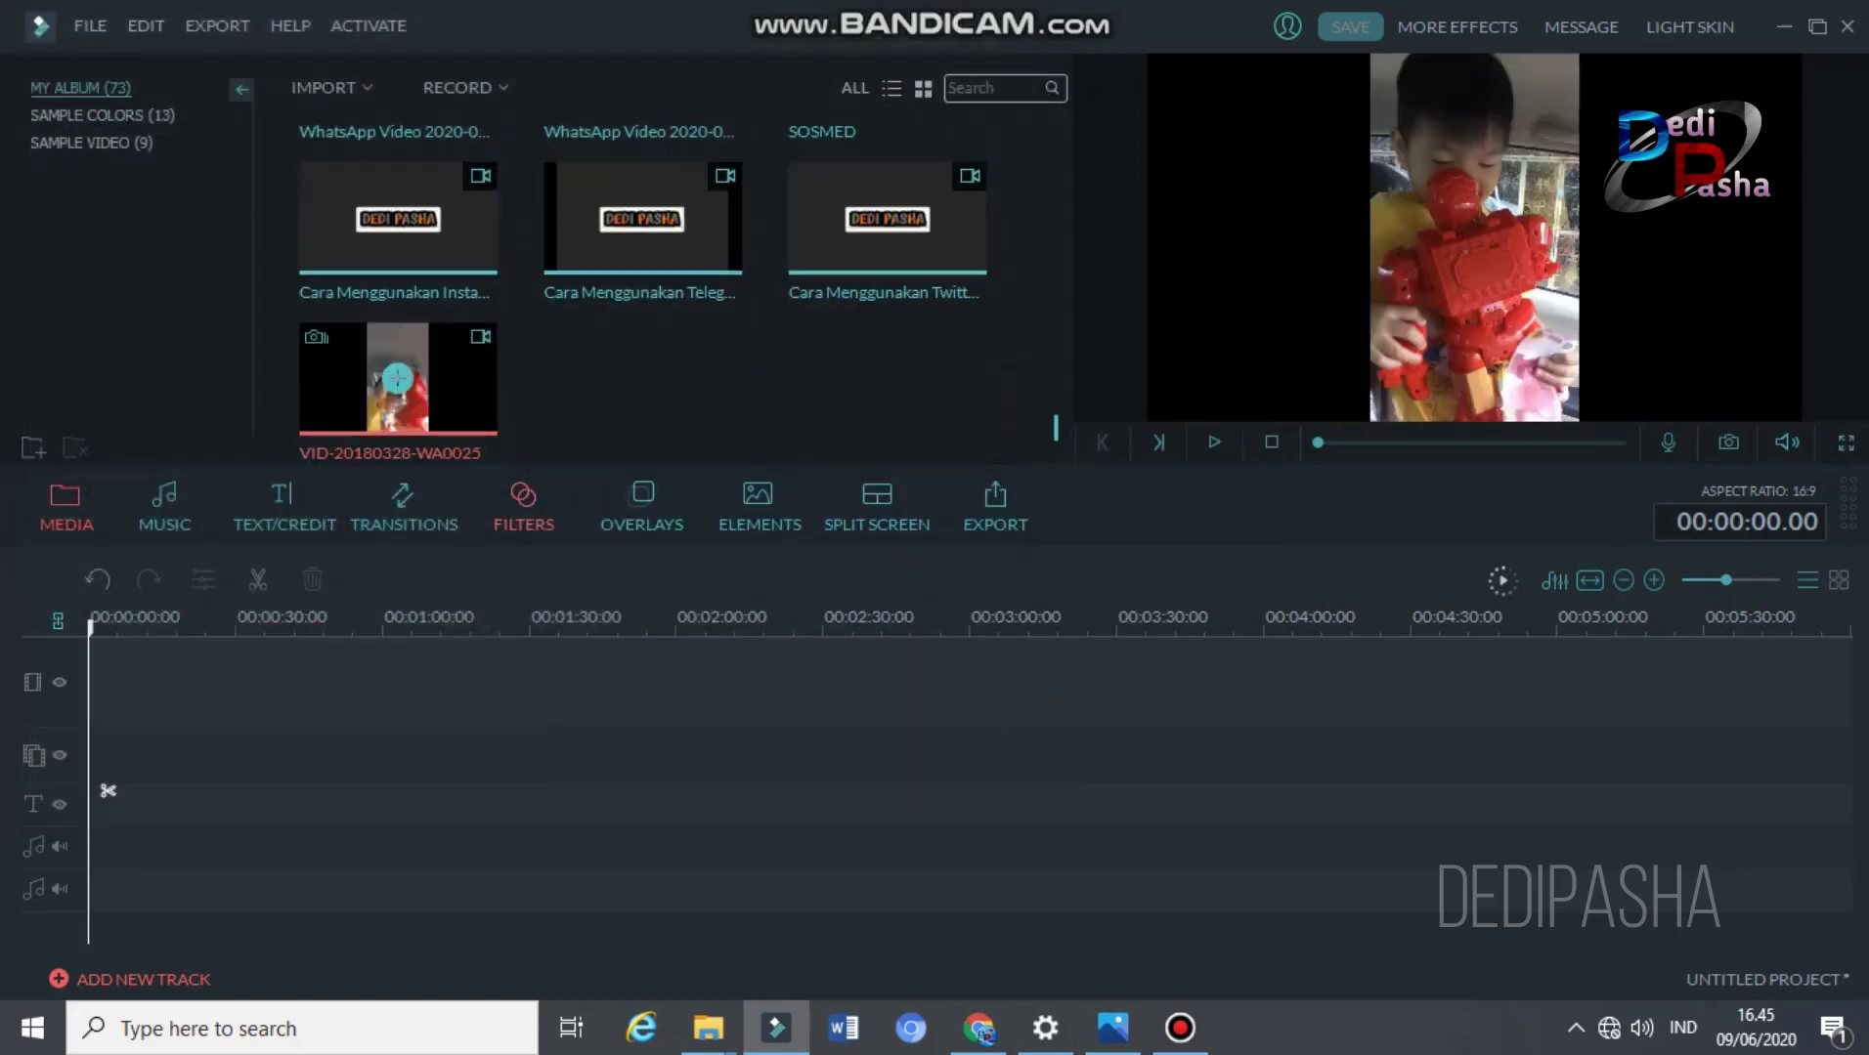
drag(397, 377, 244, 682)
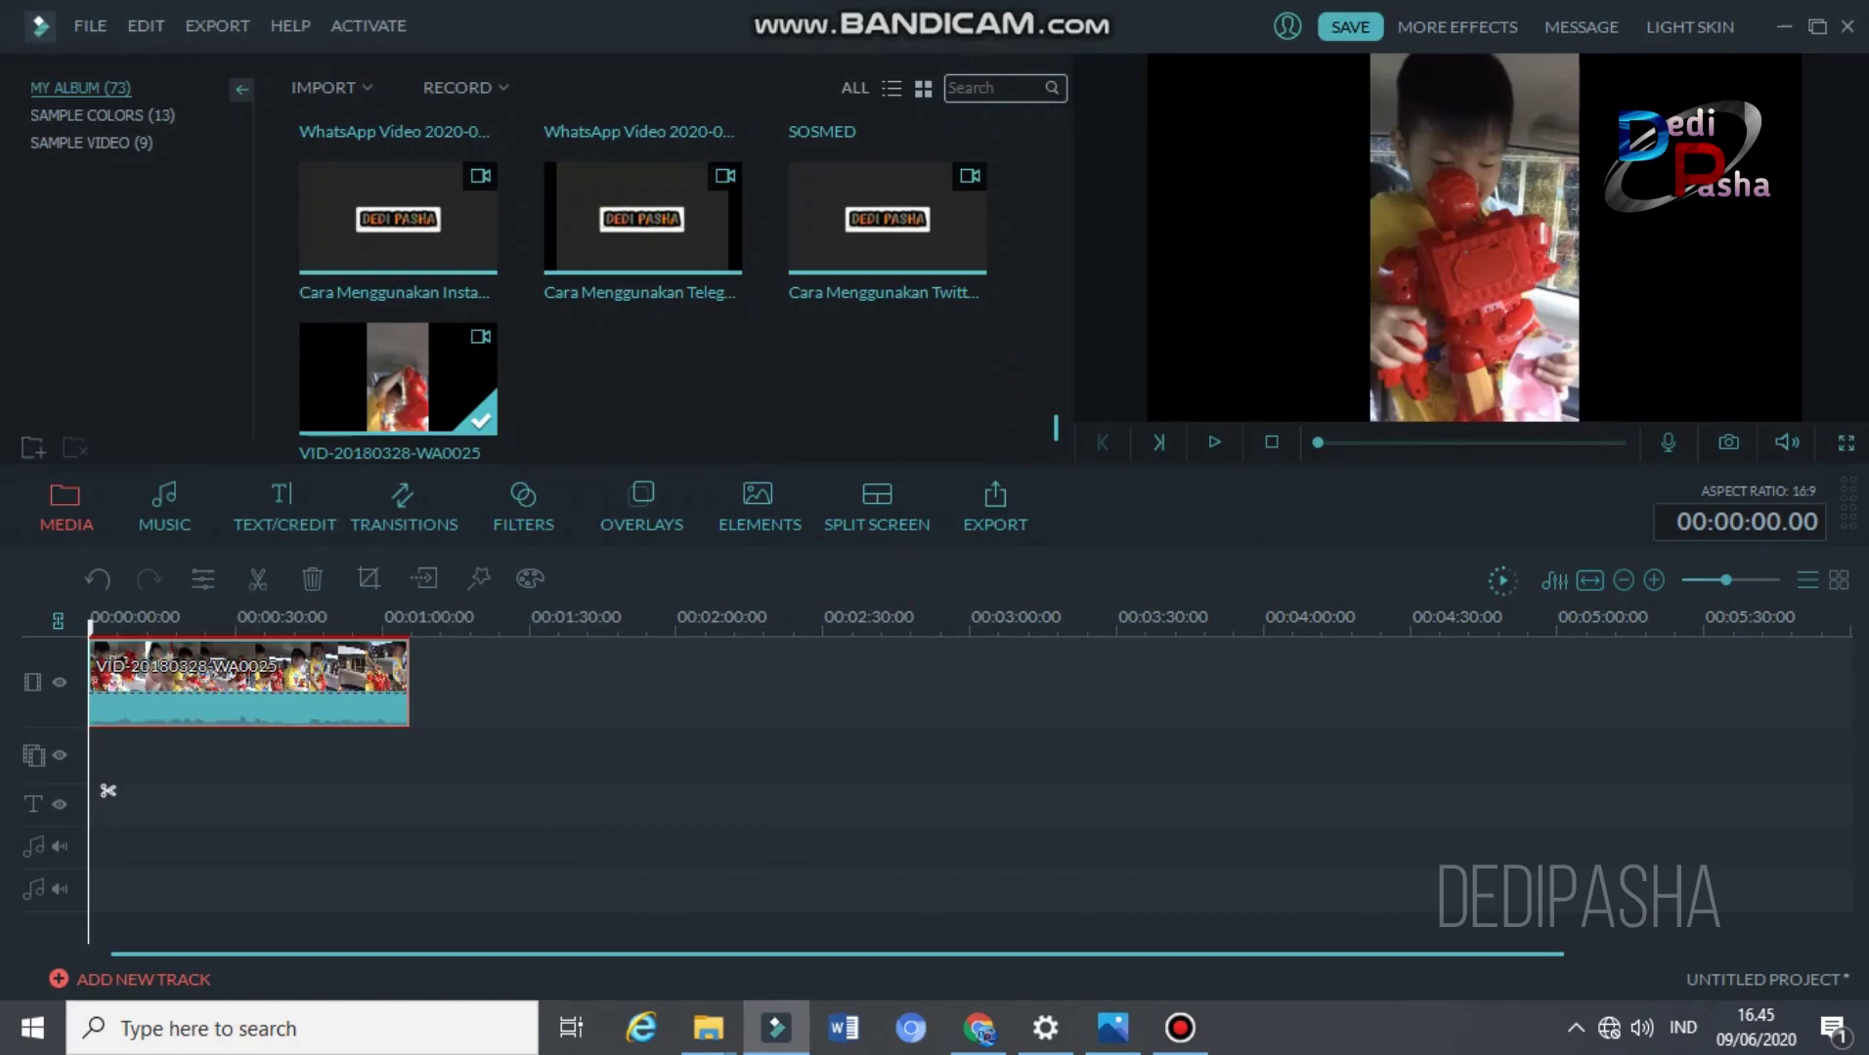
- Mute the child's timeline clip, play the project, then preview the Subscribe Button green-screen clip
right_click(235, 686)
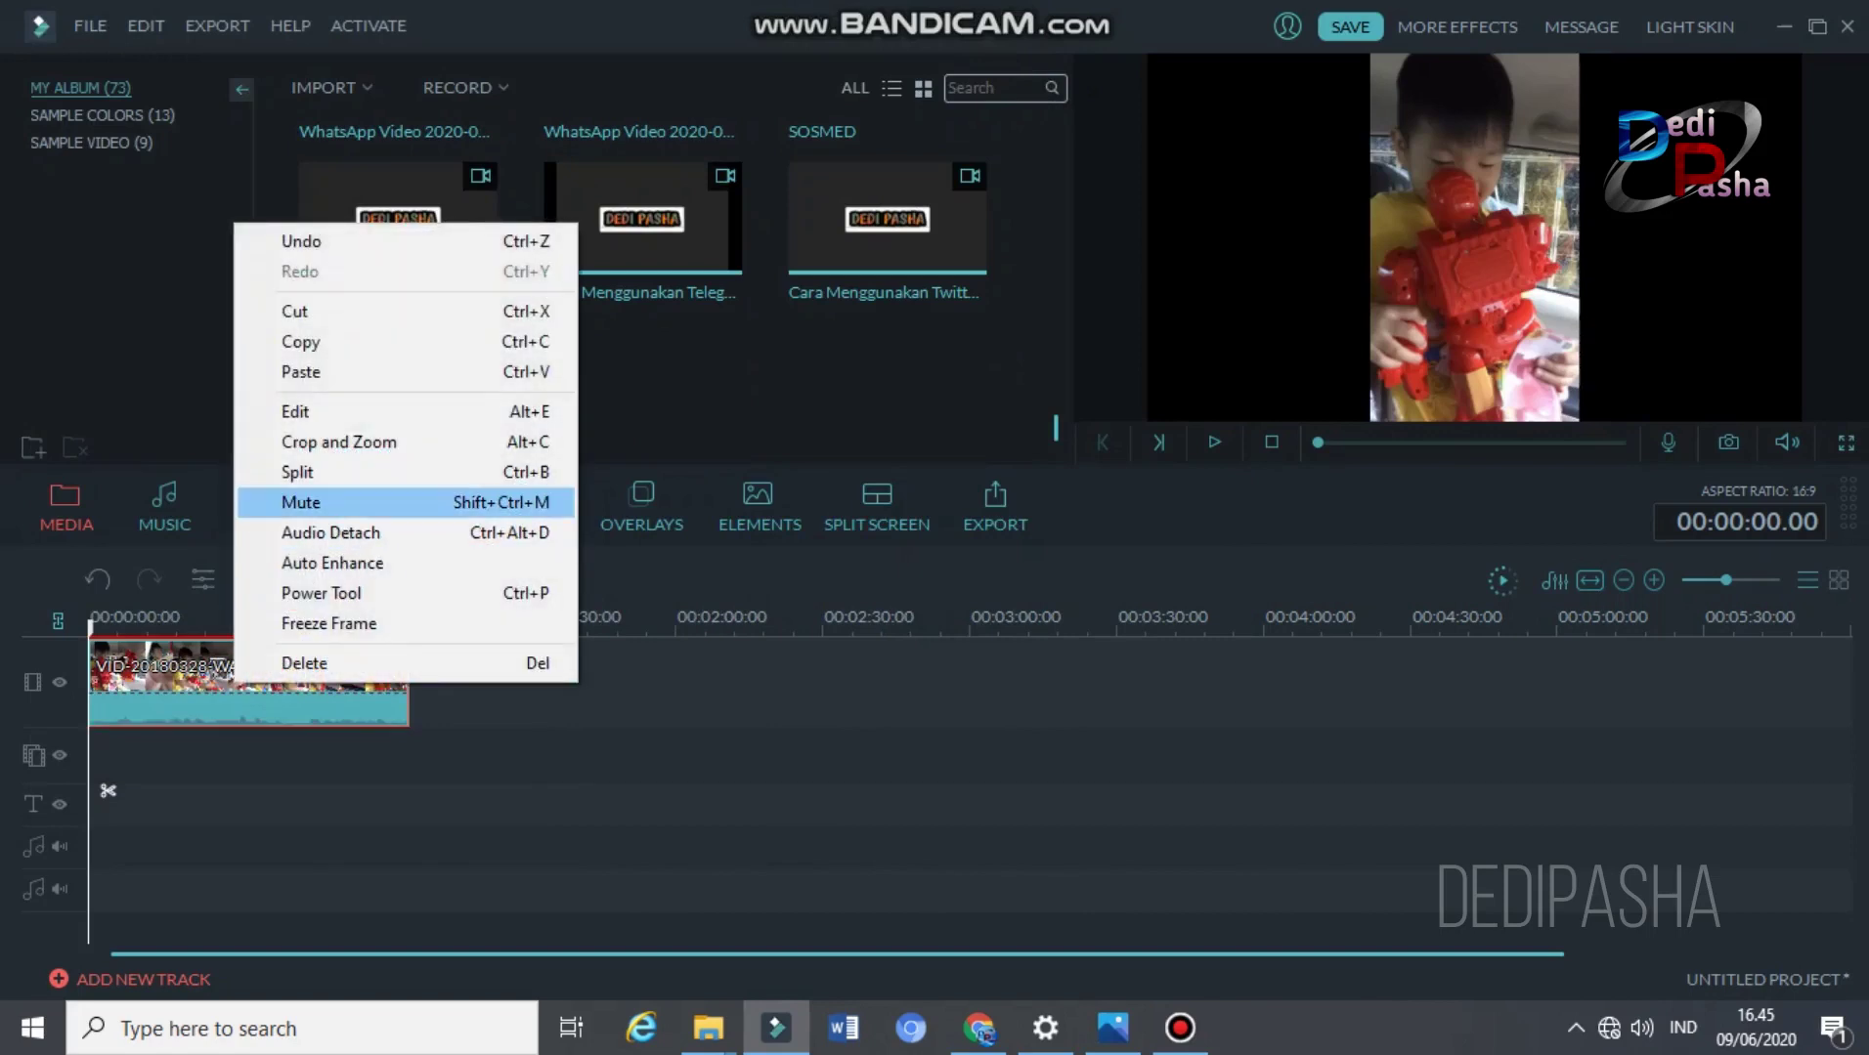
click(322, 502)
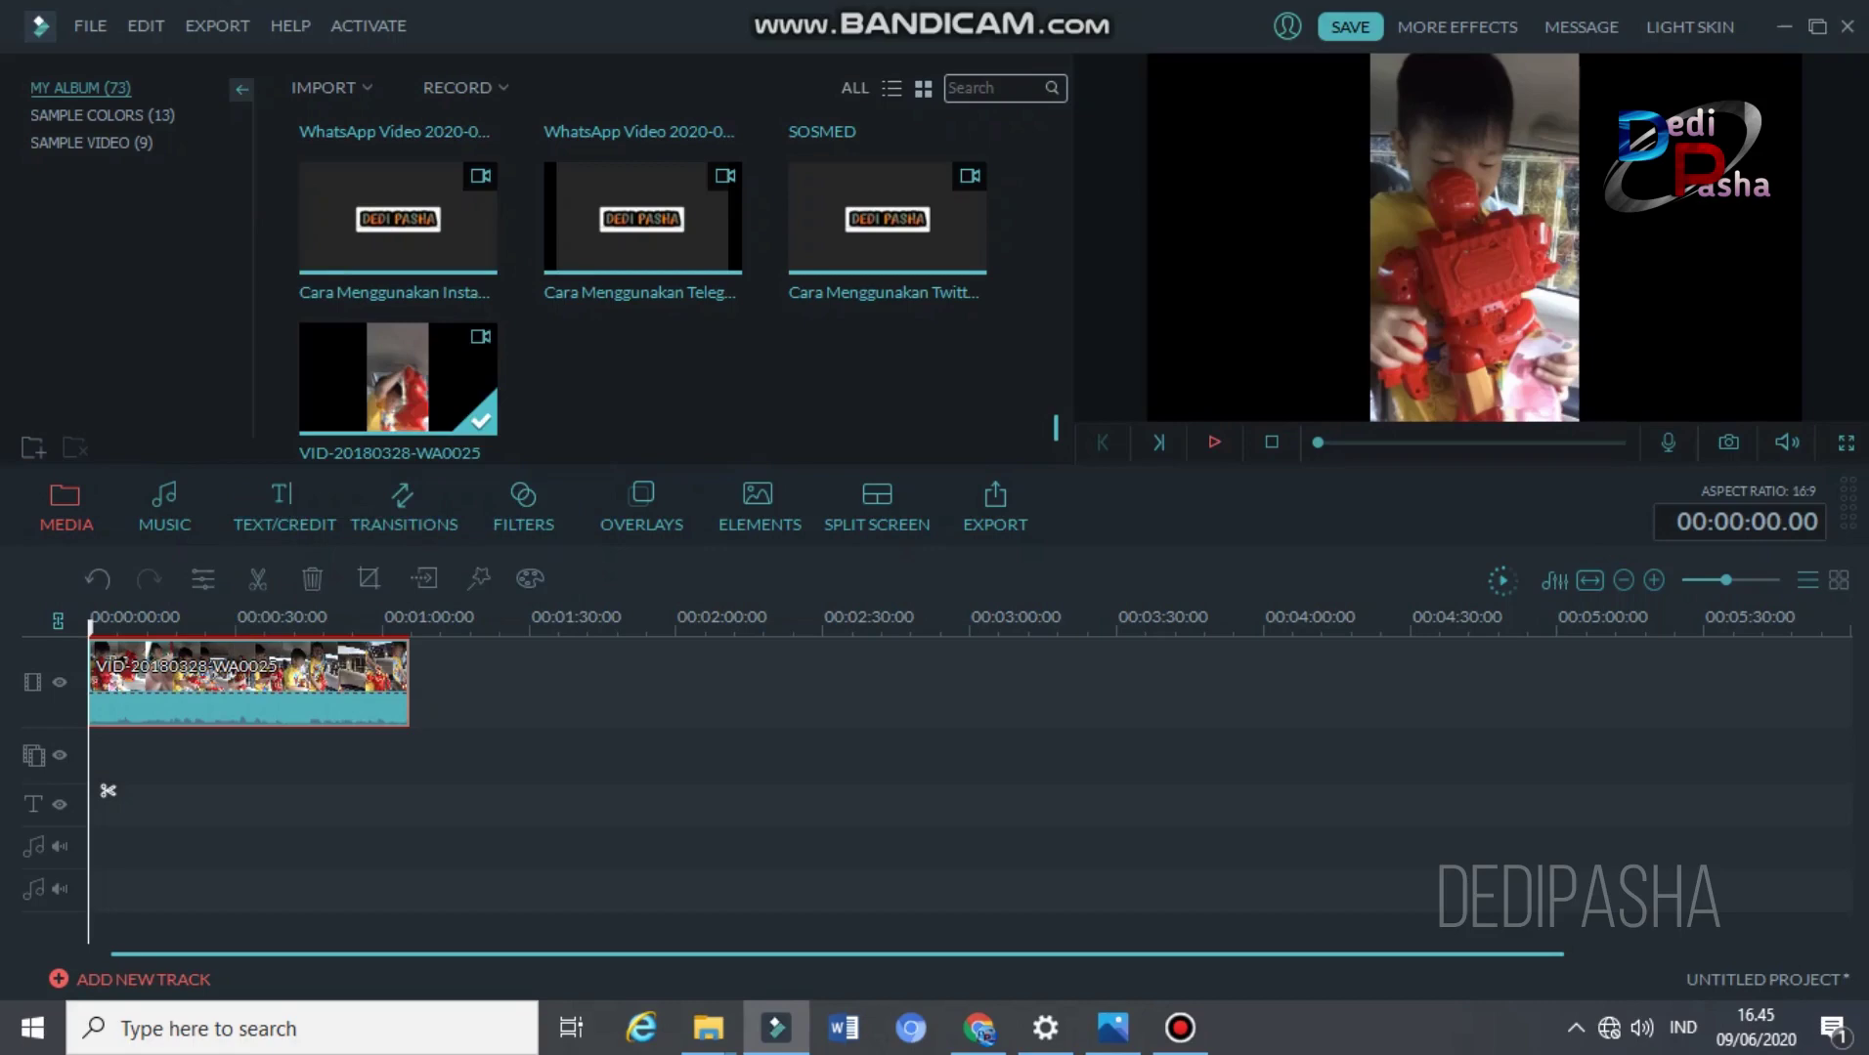
click(1212, 441)
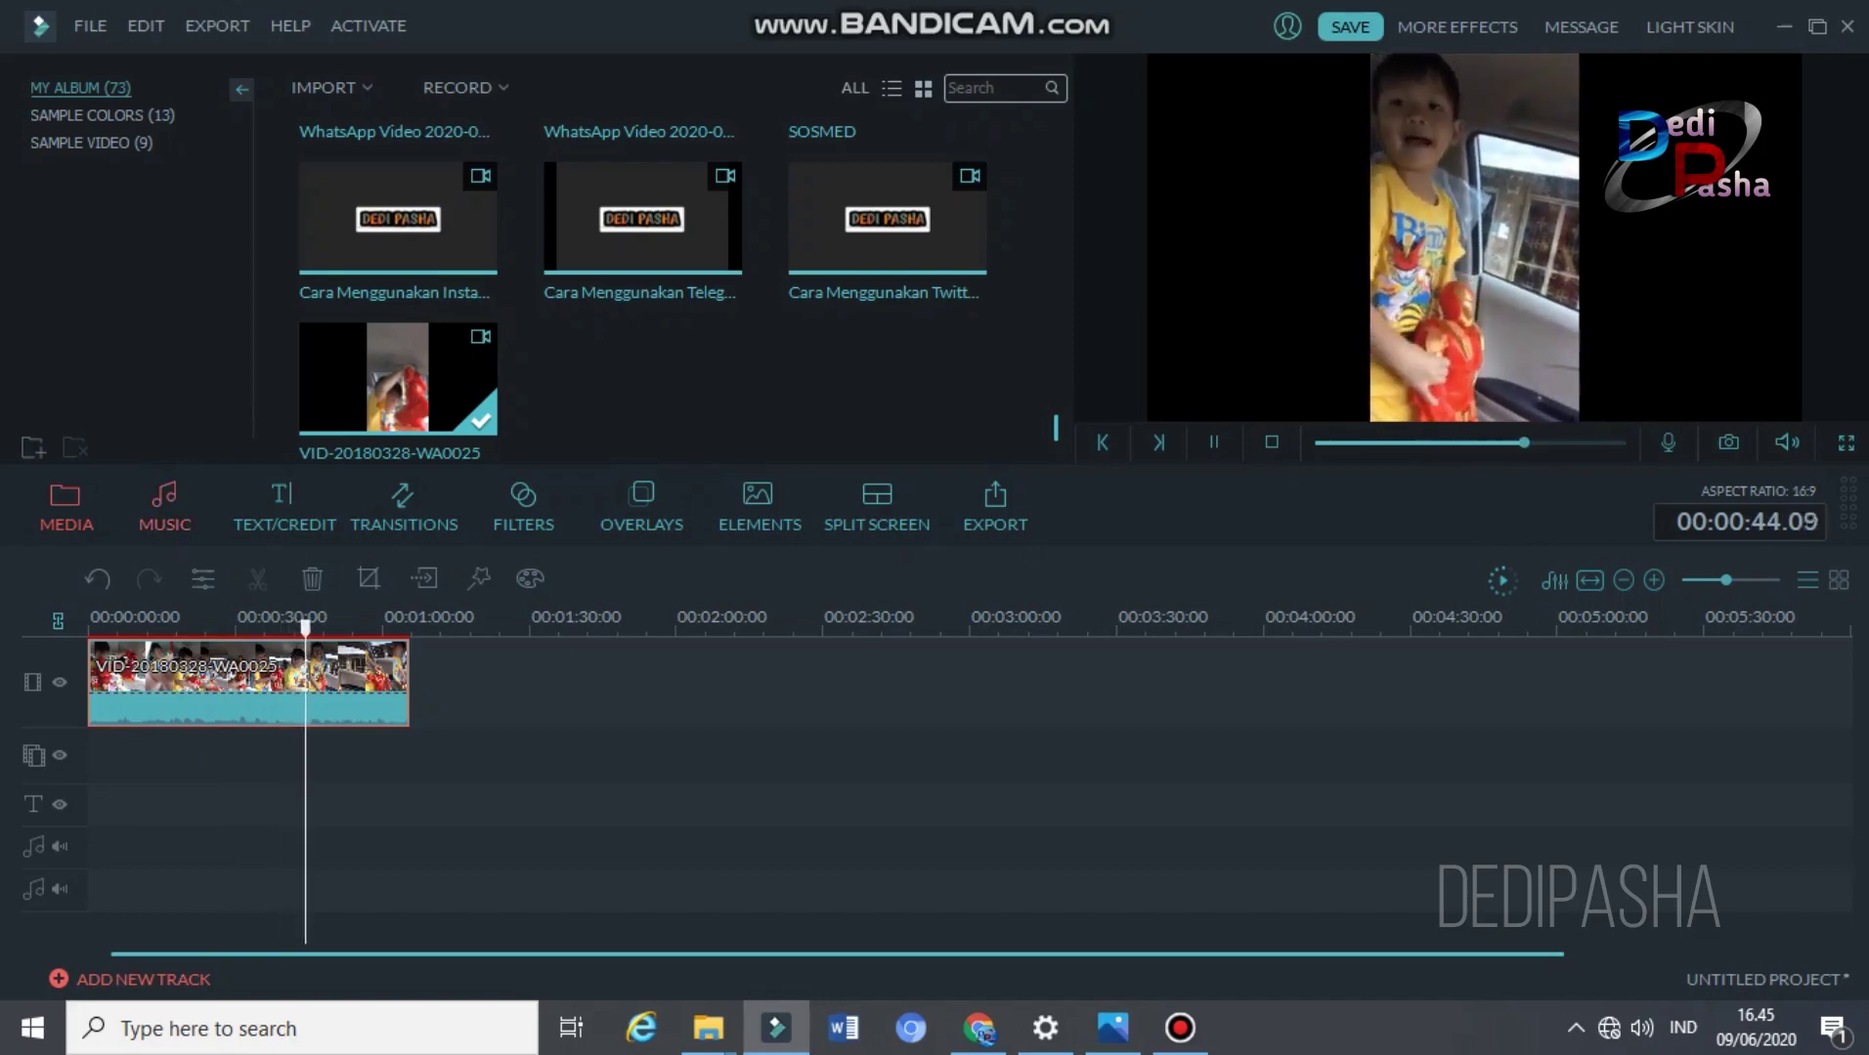
scroll(642, 283, up, 10)
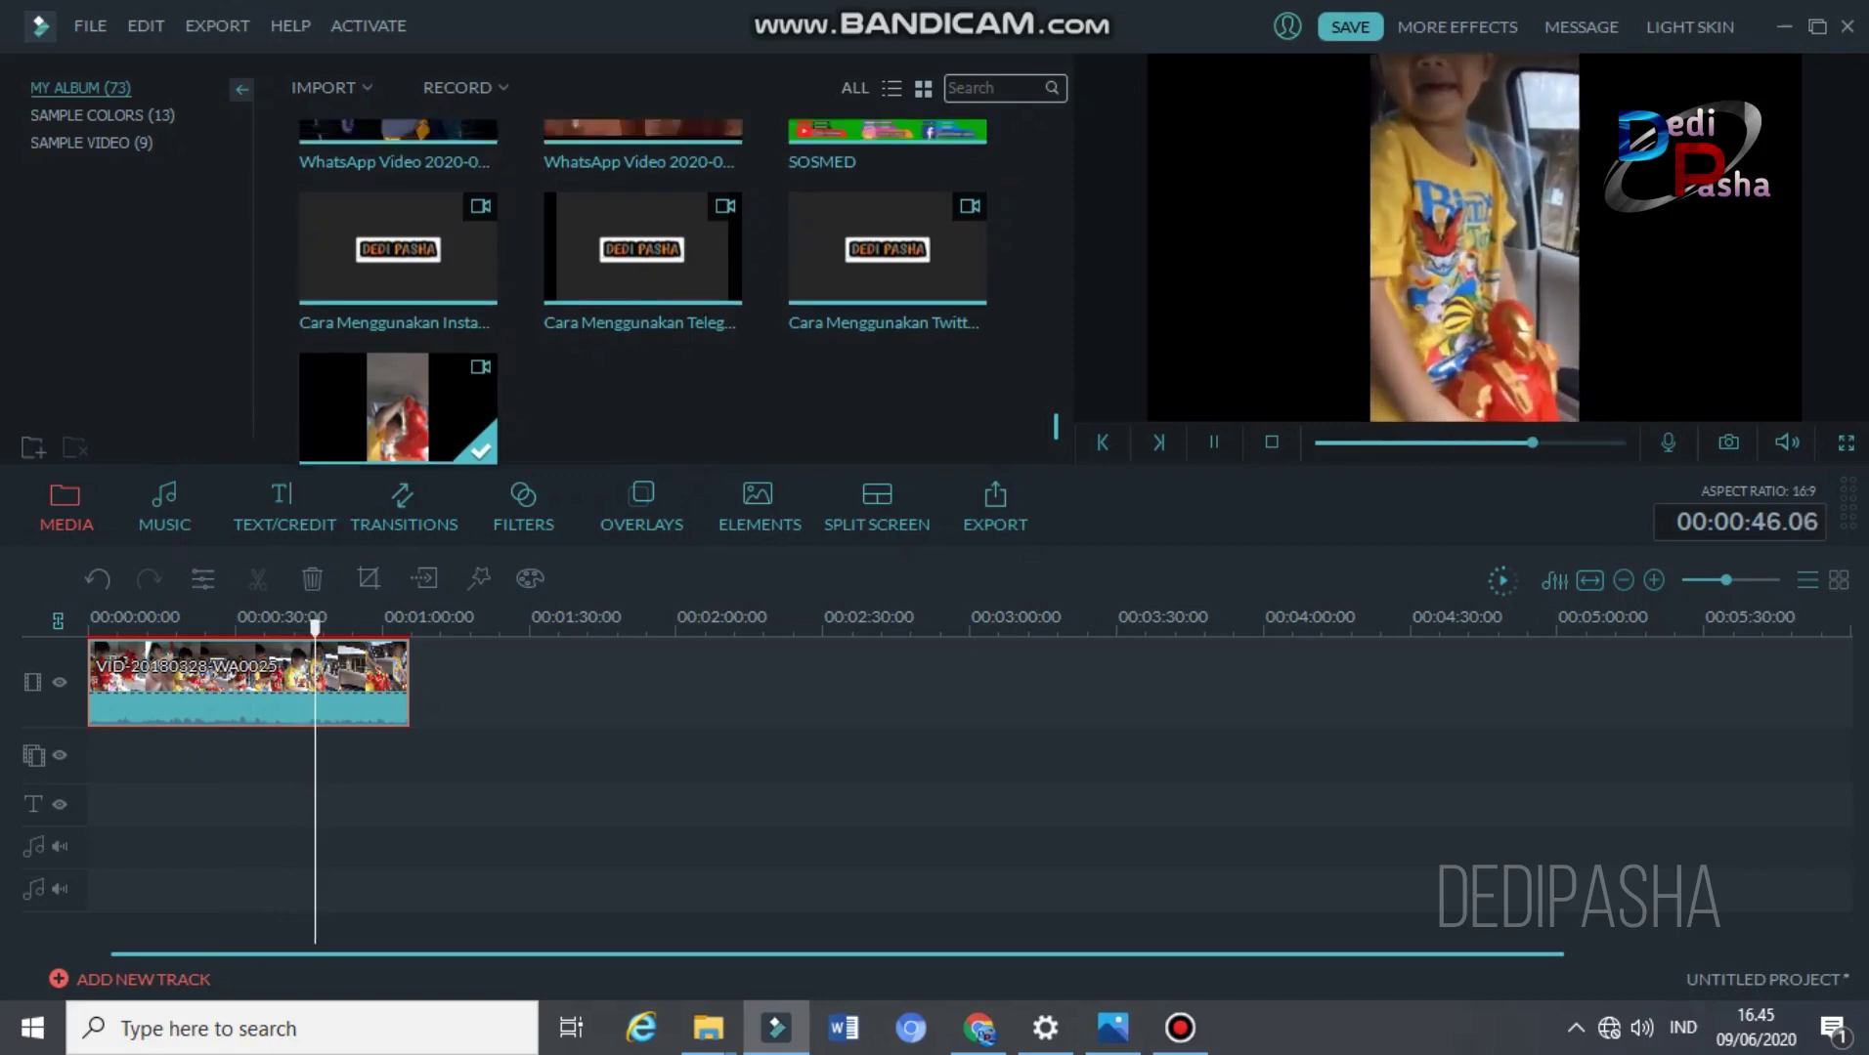
click(938, 352)
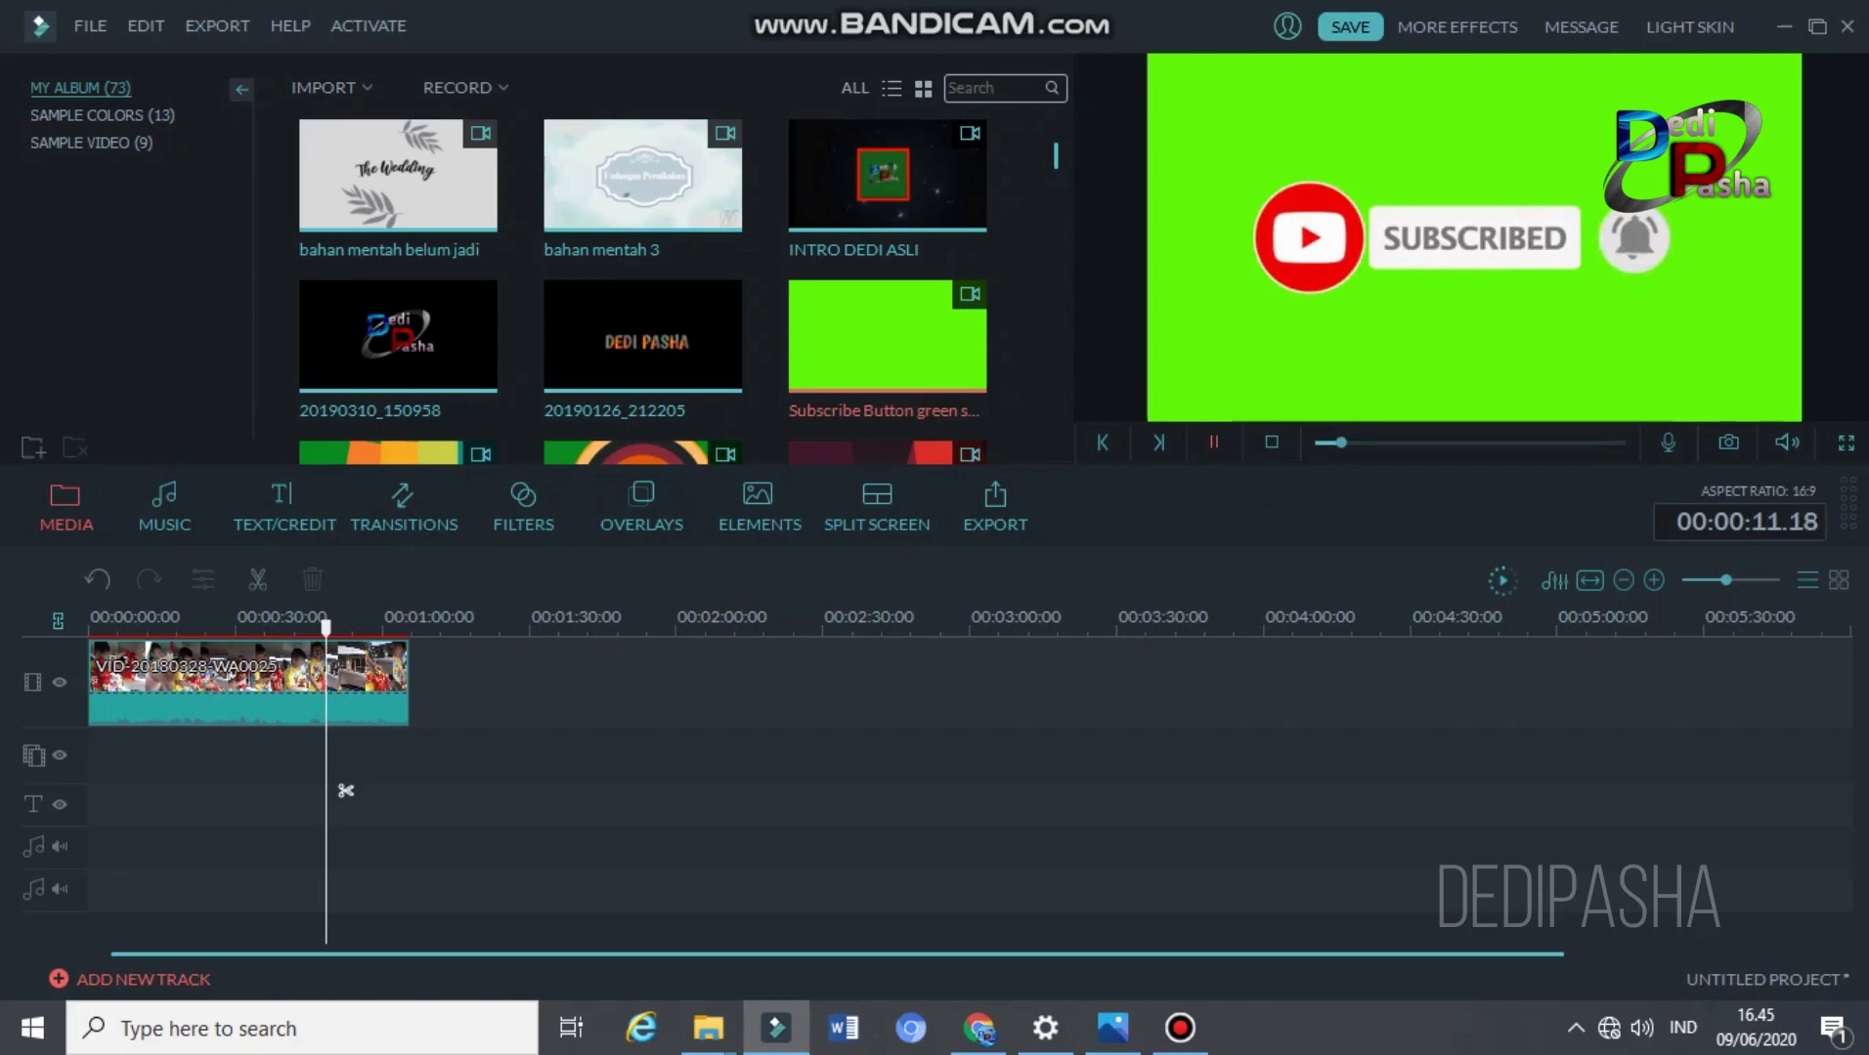
- Put the Subscribe clip on the PiP track, split it at about 13 seconds and delete the remainder
drag(887, 338, 264, 755)
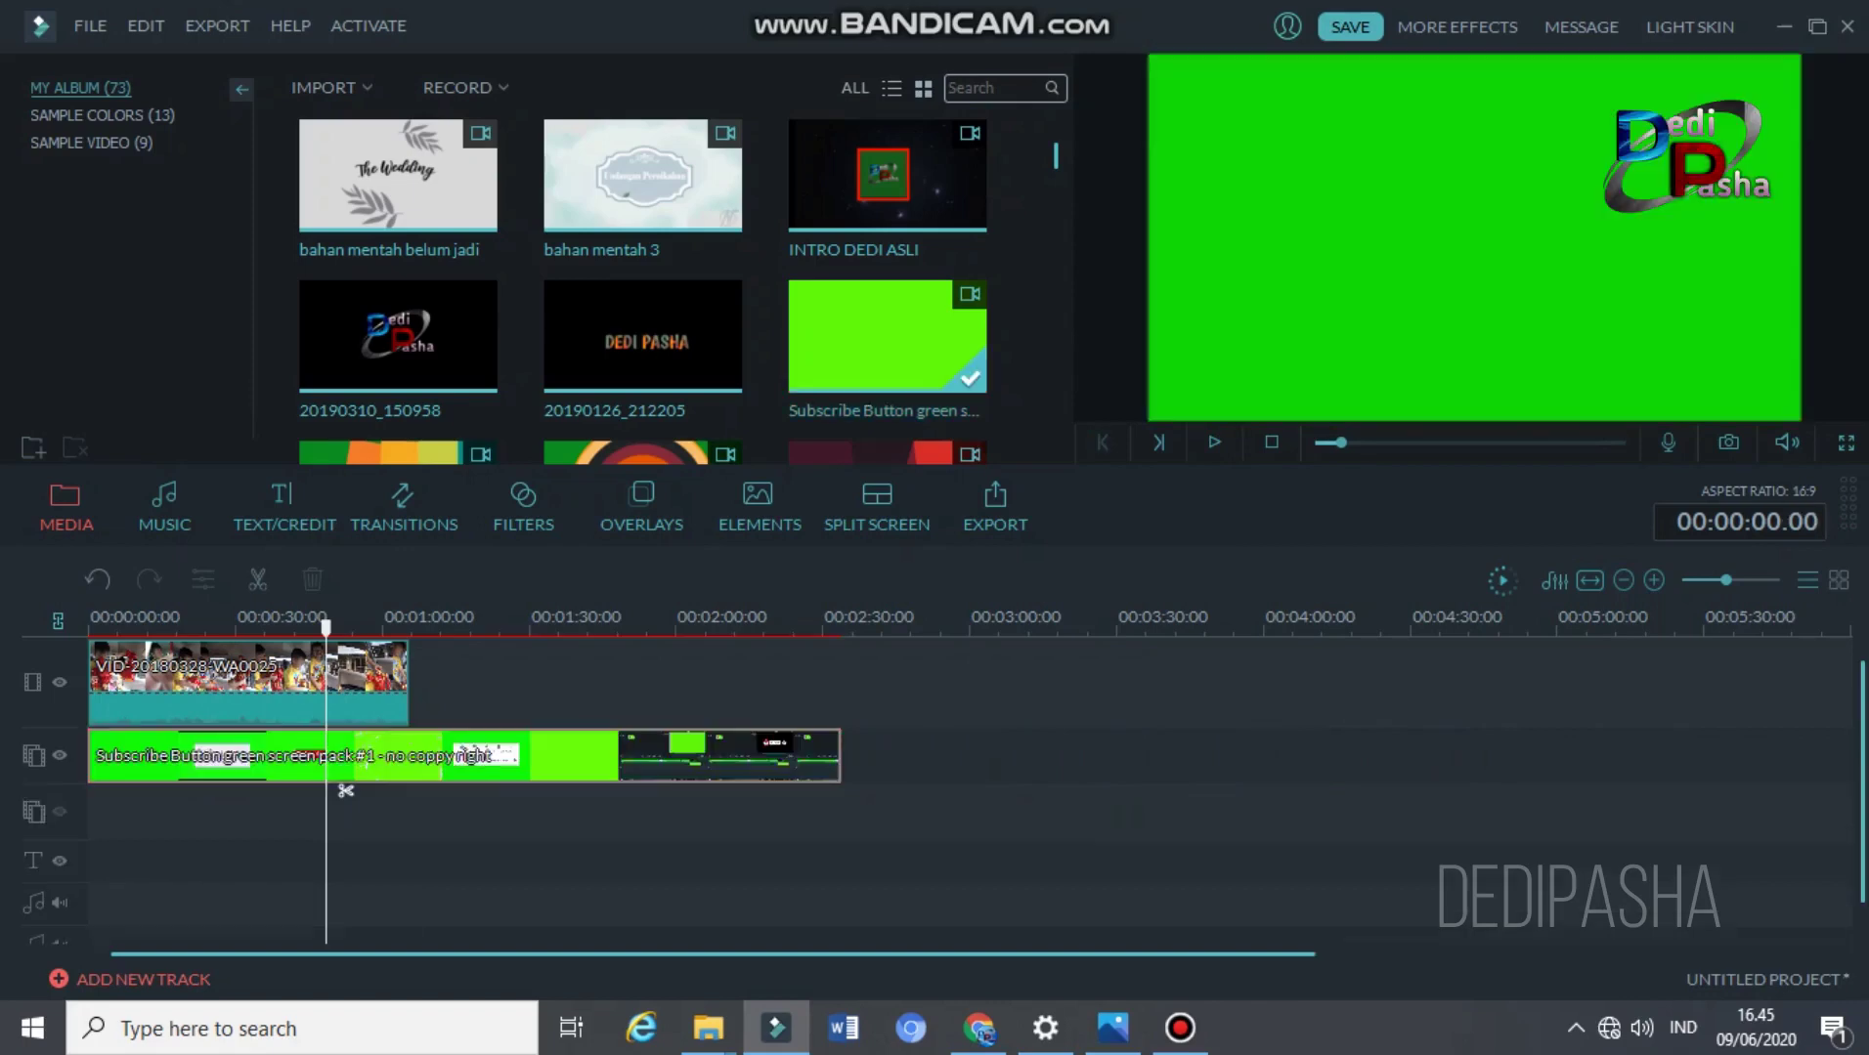
click(1214, 441)
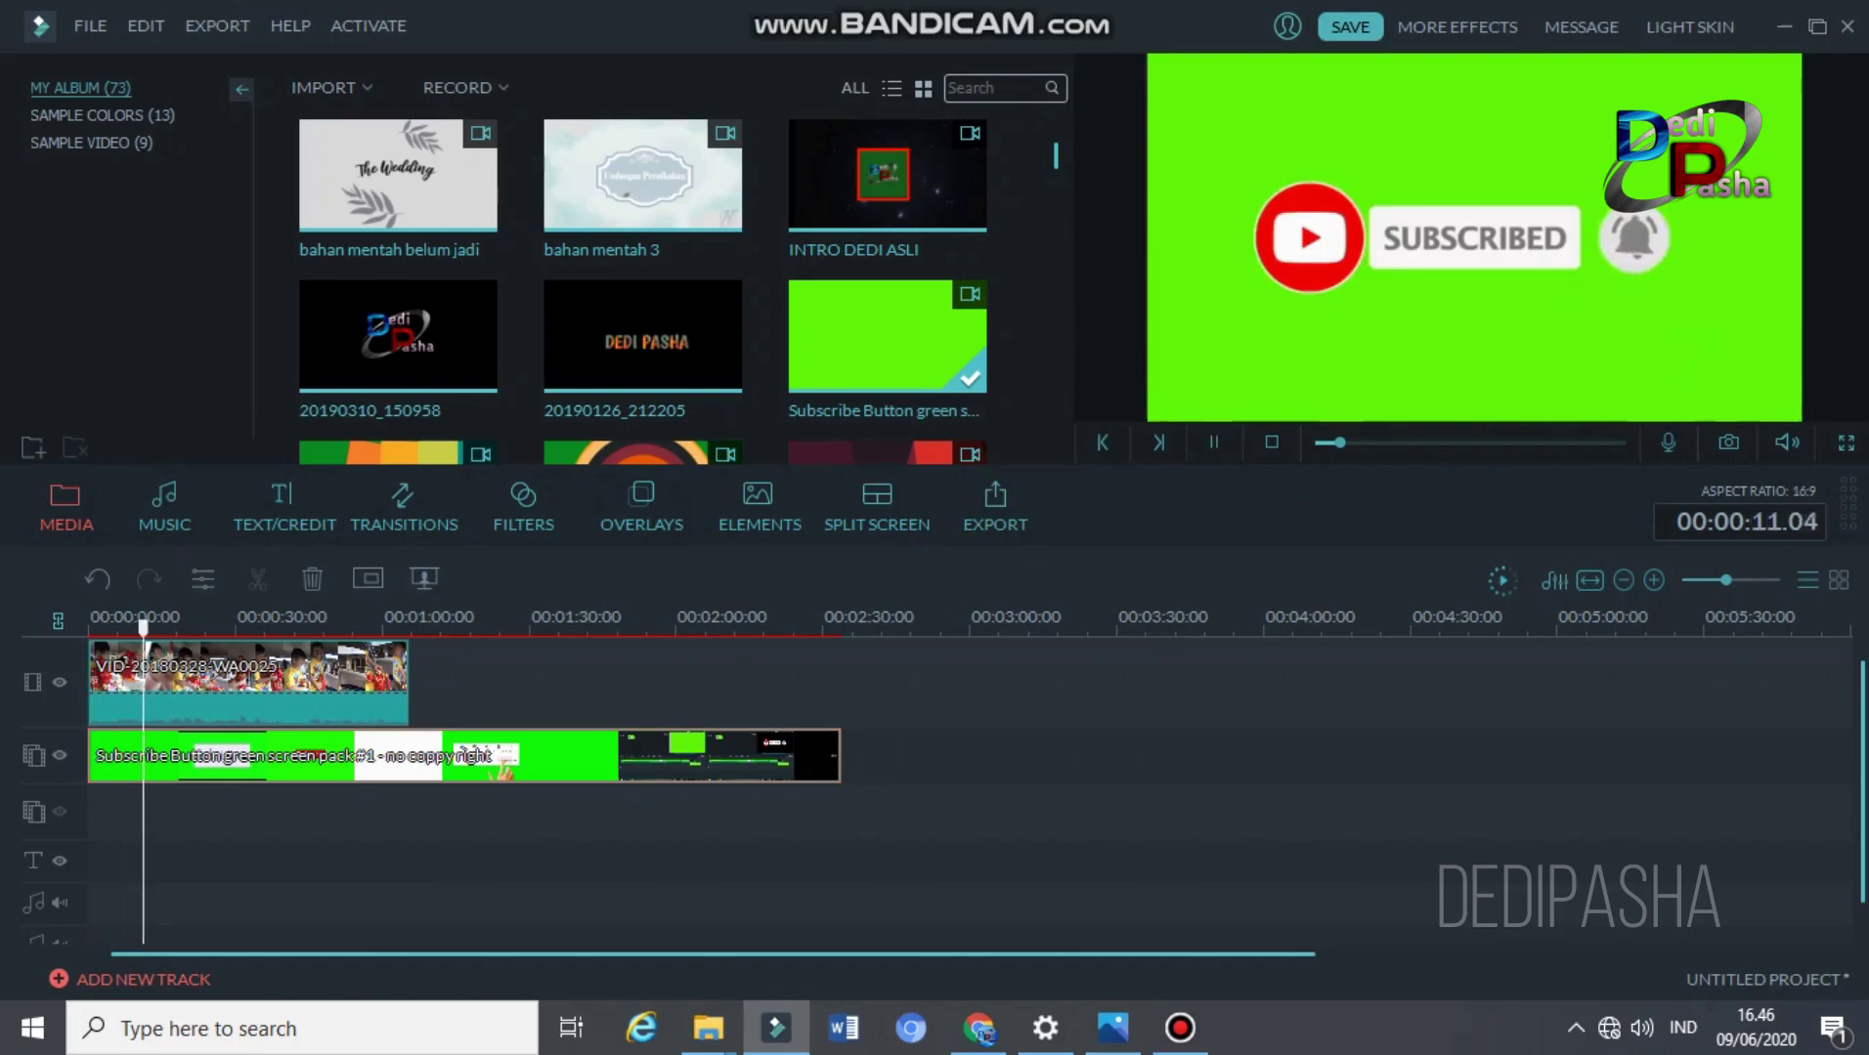
click(1214, 443)
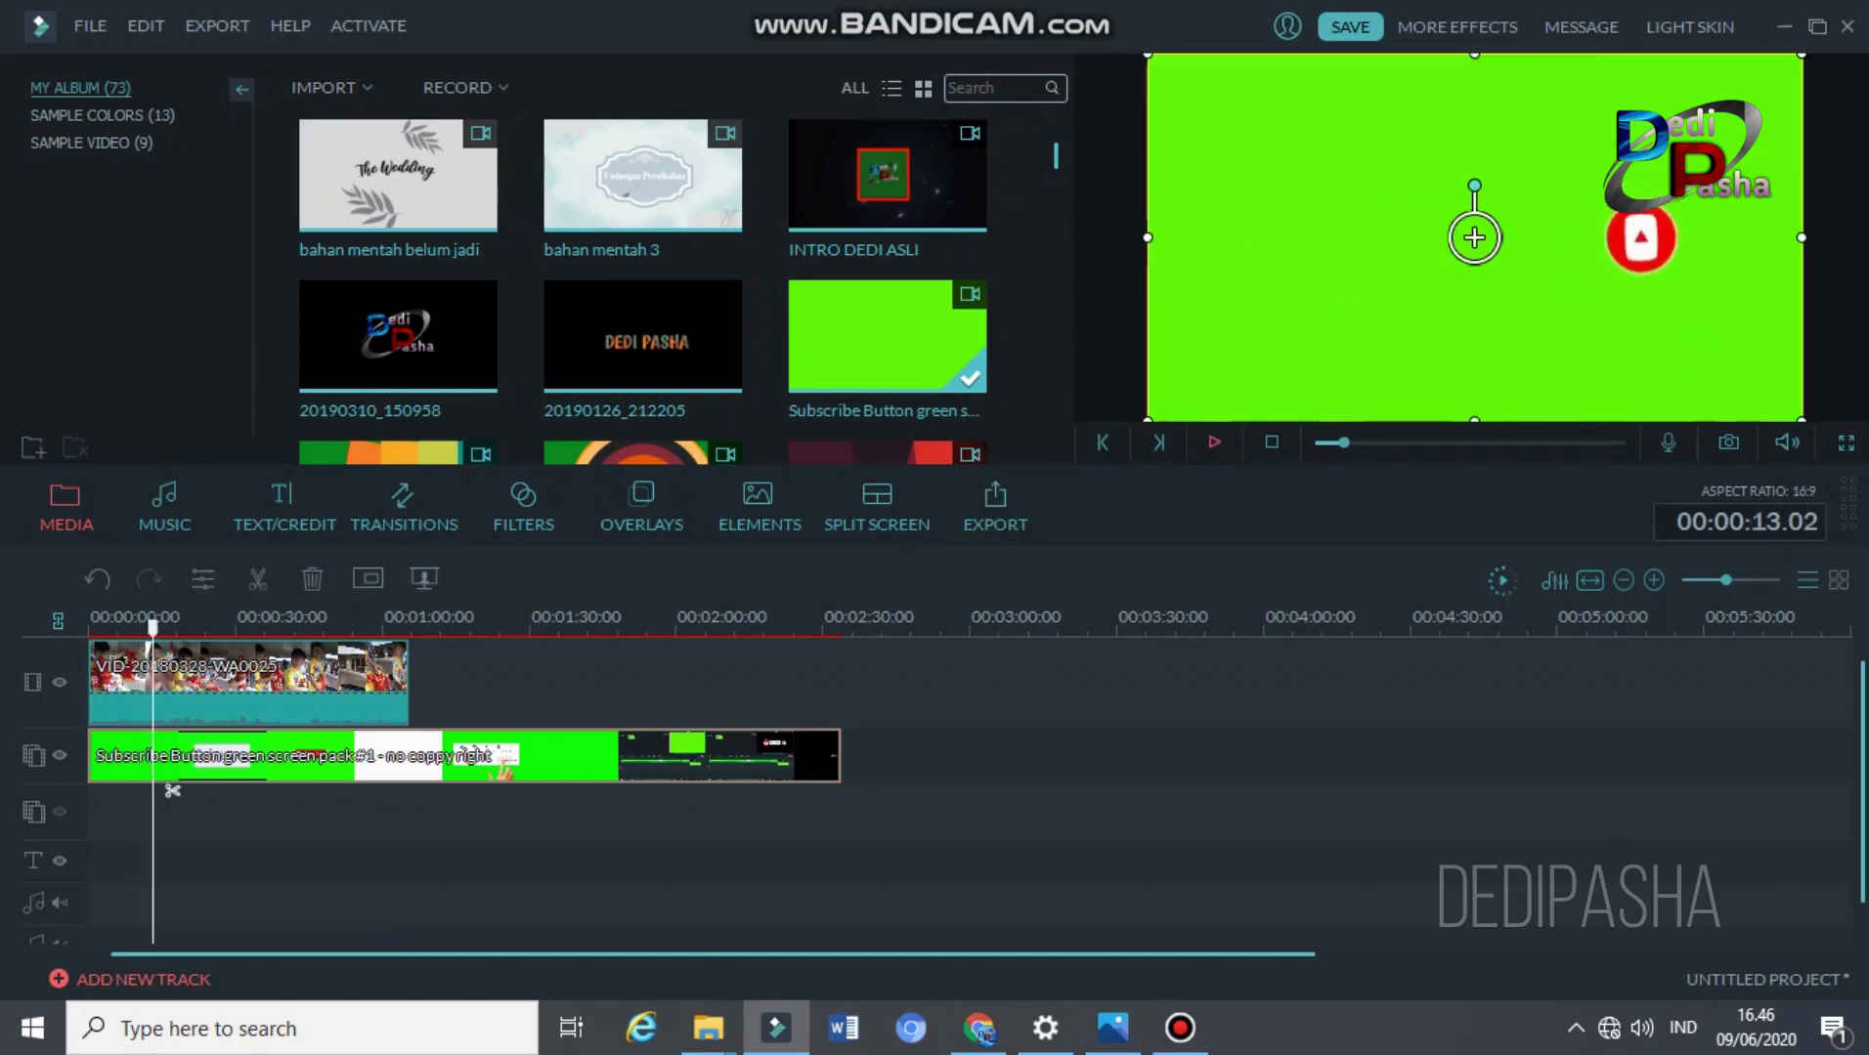
click(1214, 442)
click(1214, 443)
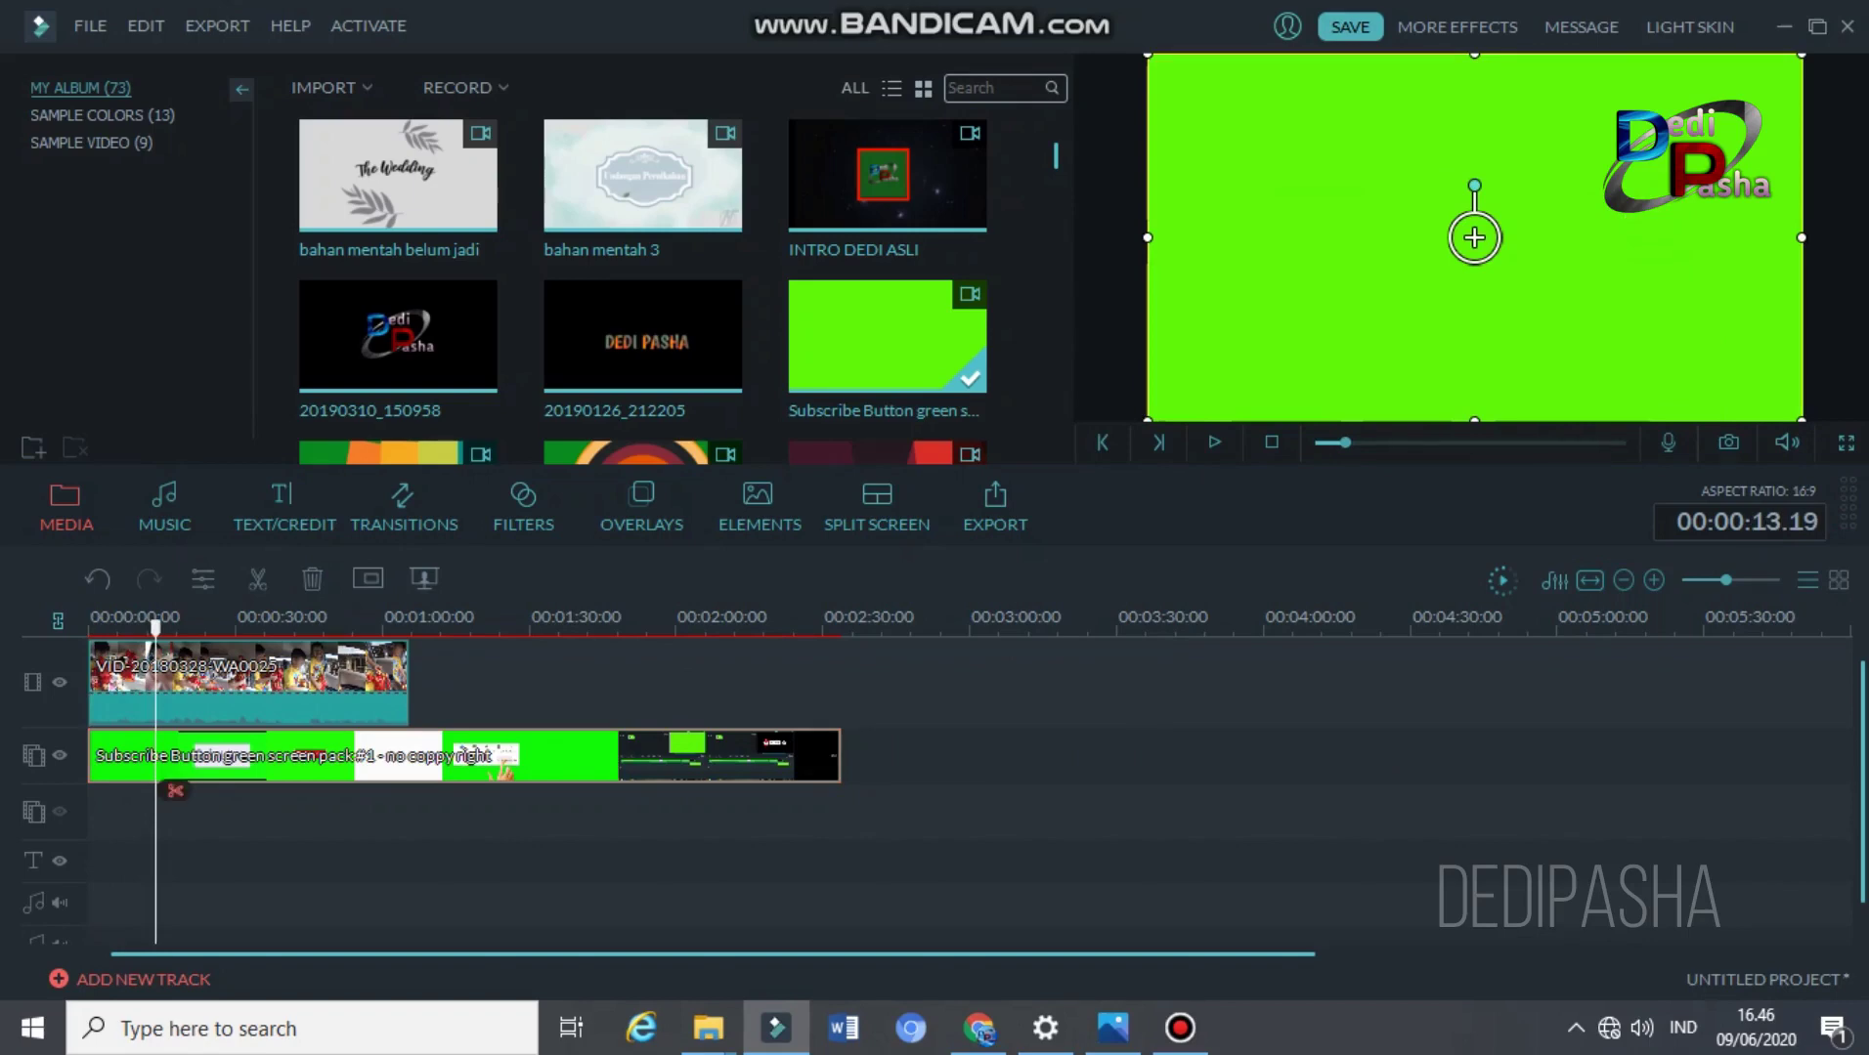
click(175, 791)
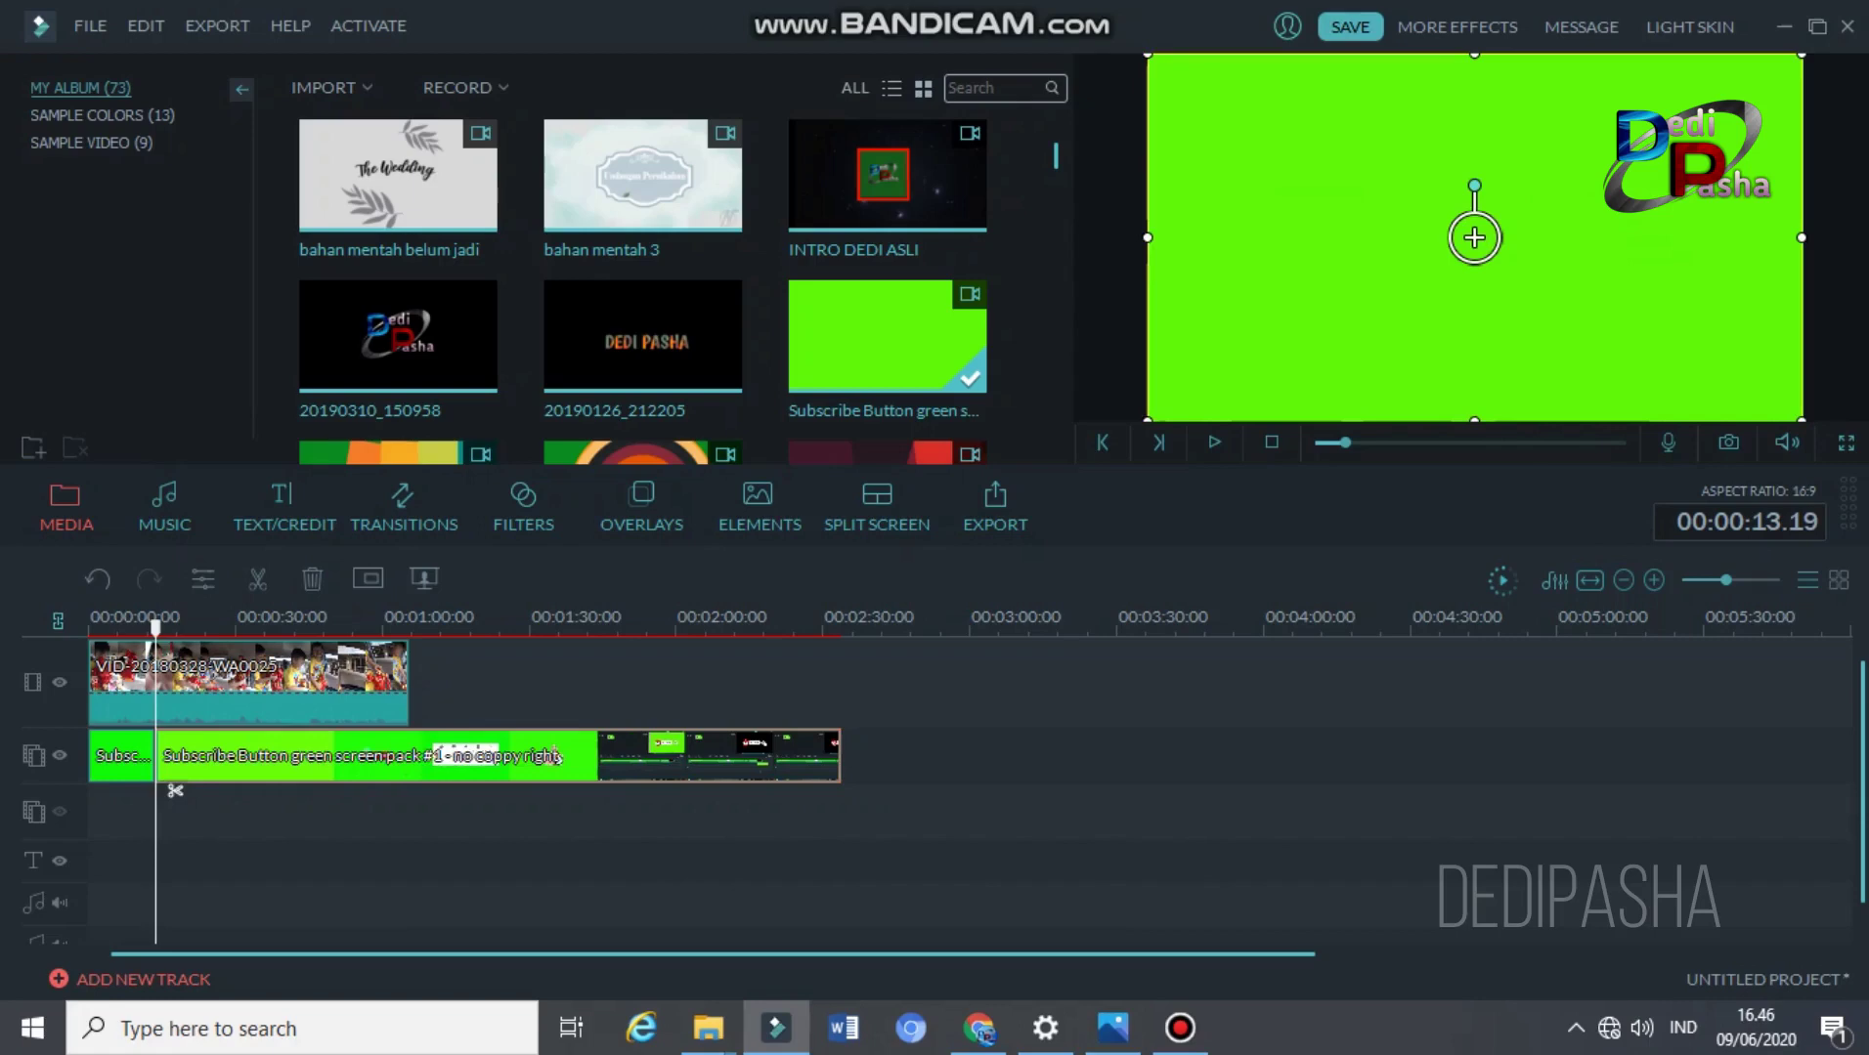
key(Delete)
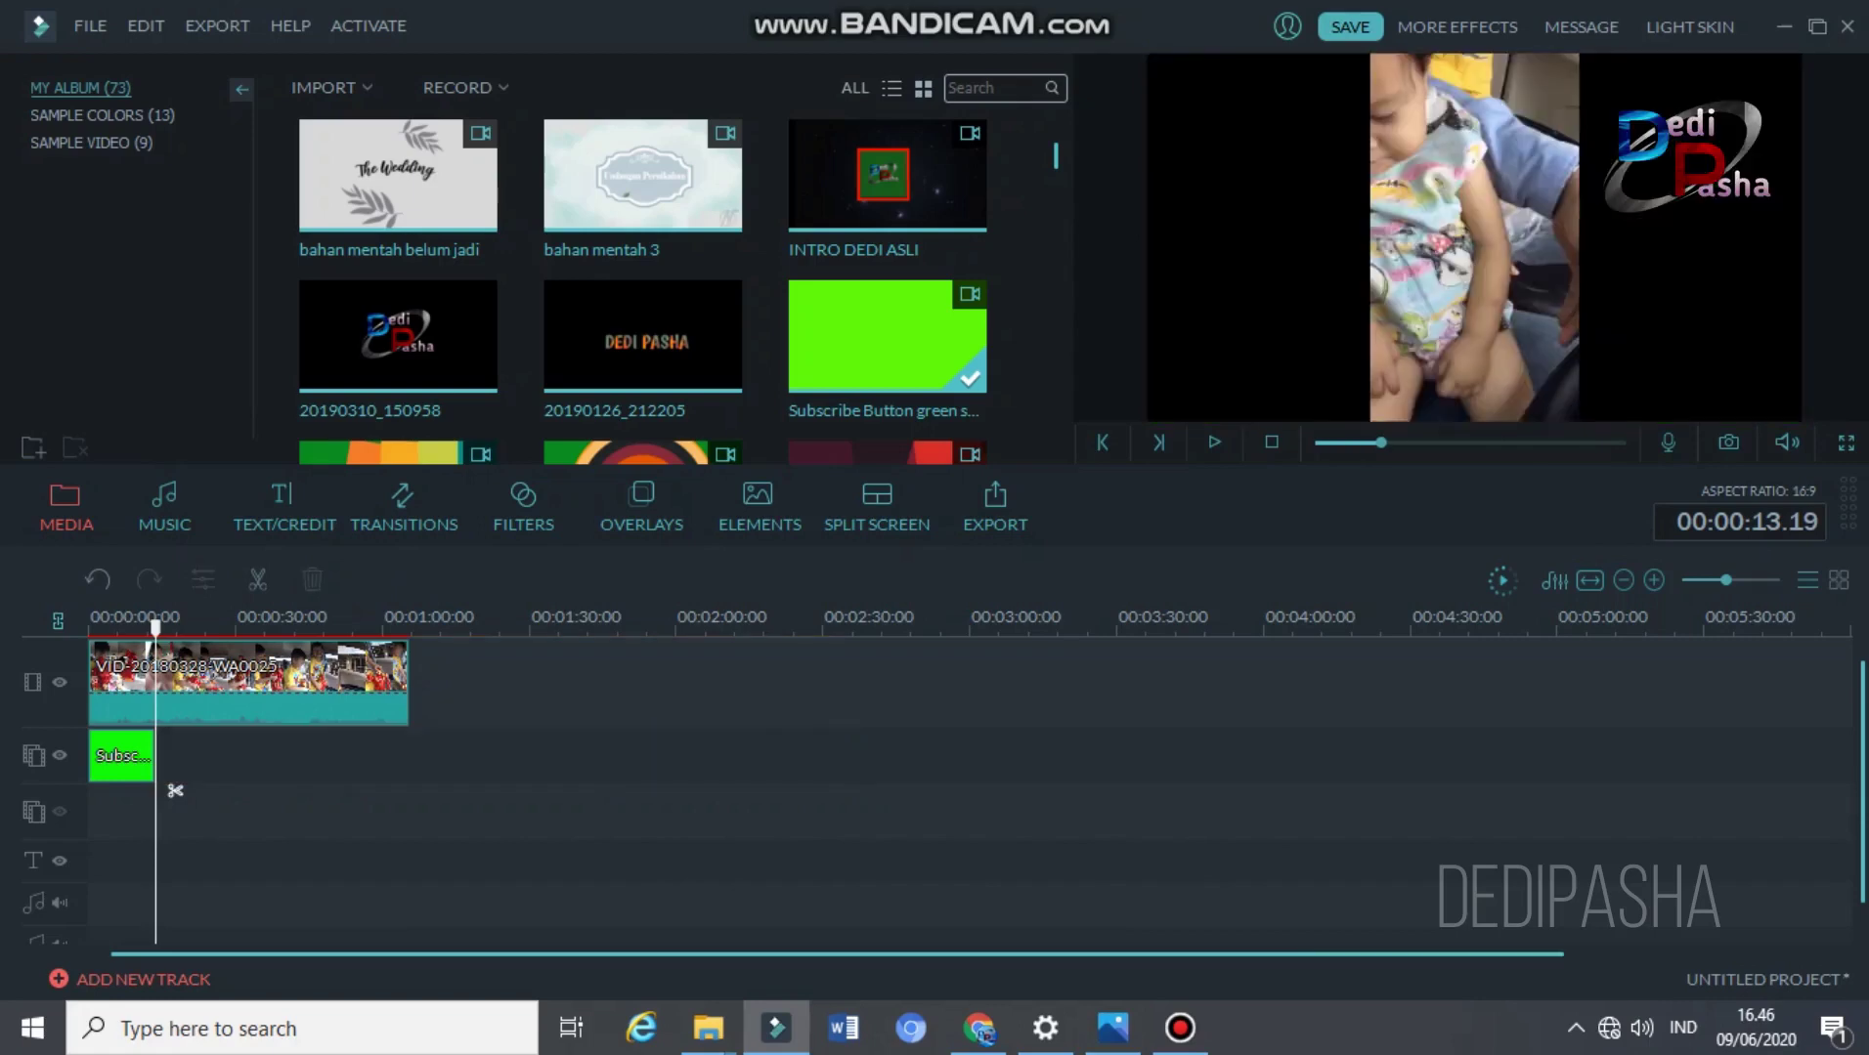
click(122, 757)
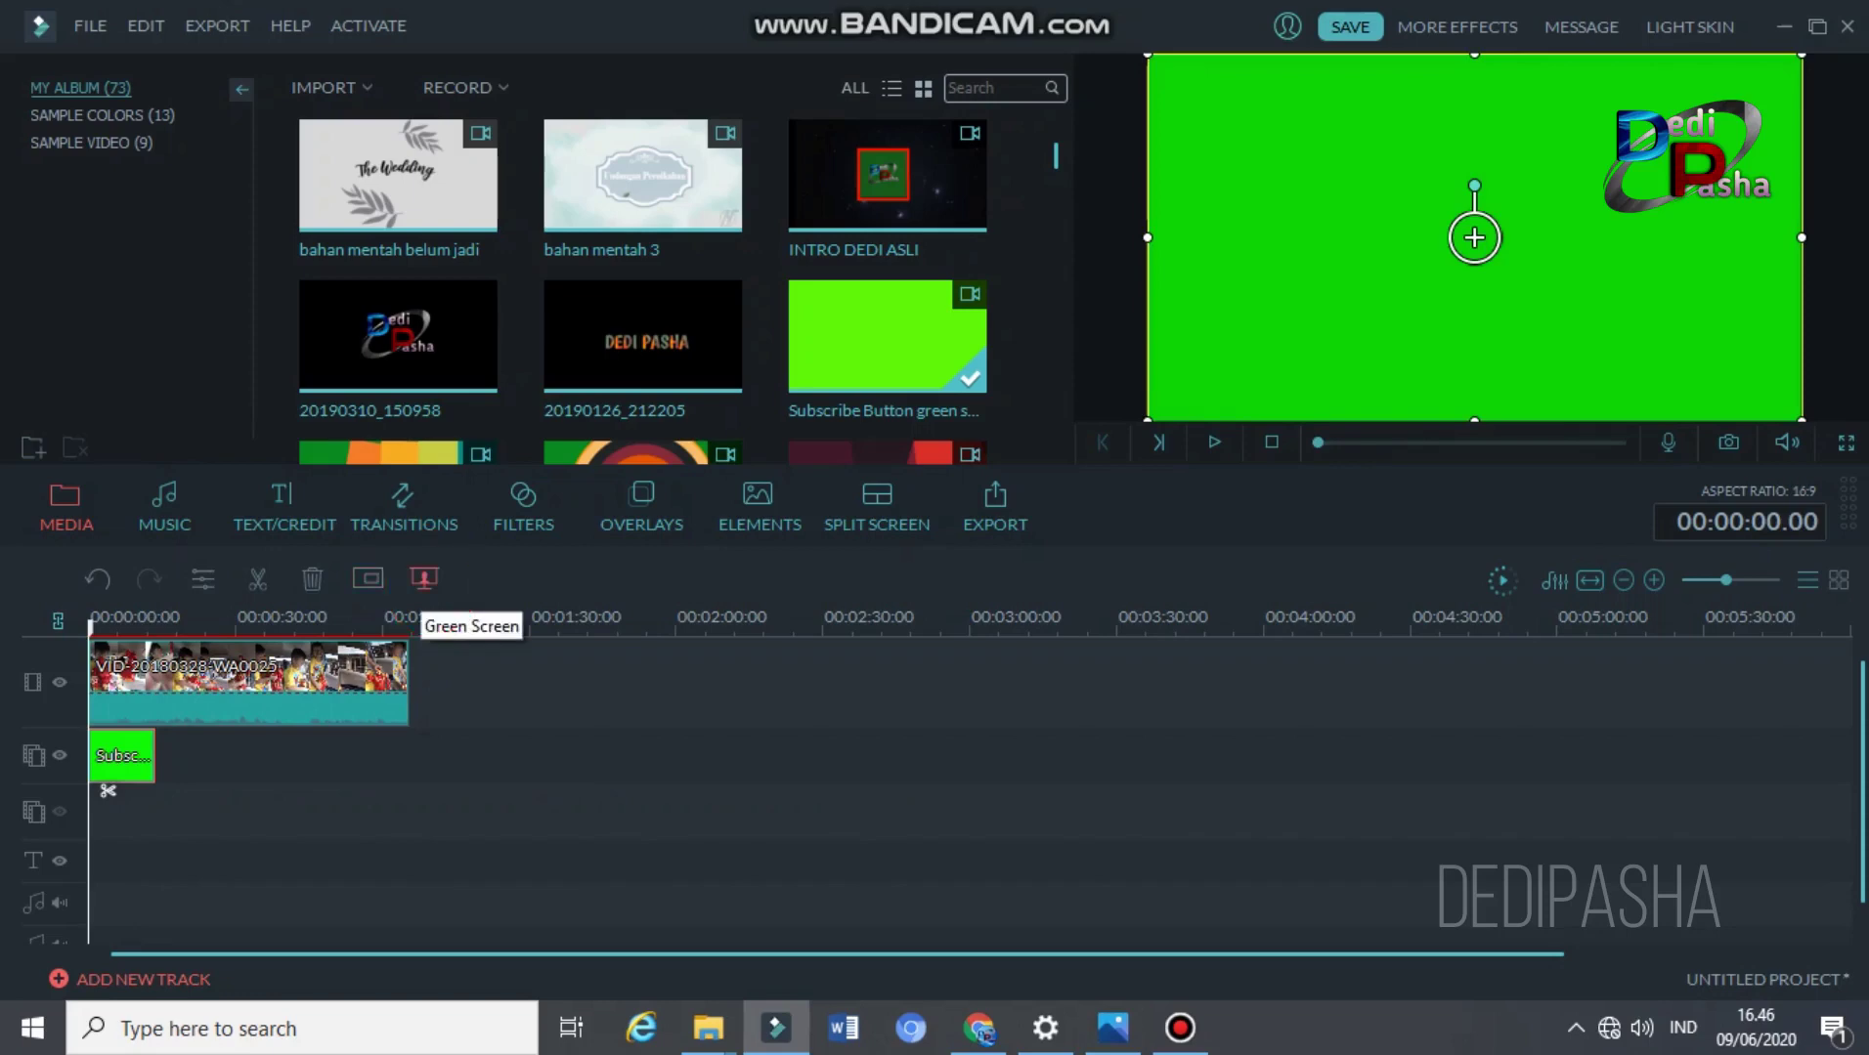
- Apply Chroma Key to the Subscribe clip with parts transparent and intensity level 1
click(423, 578)
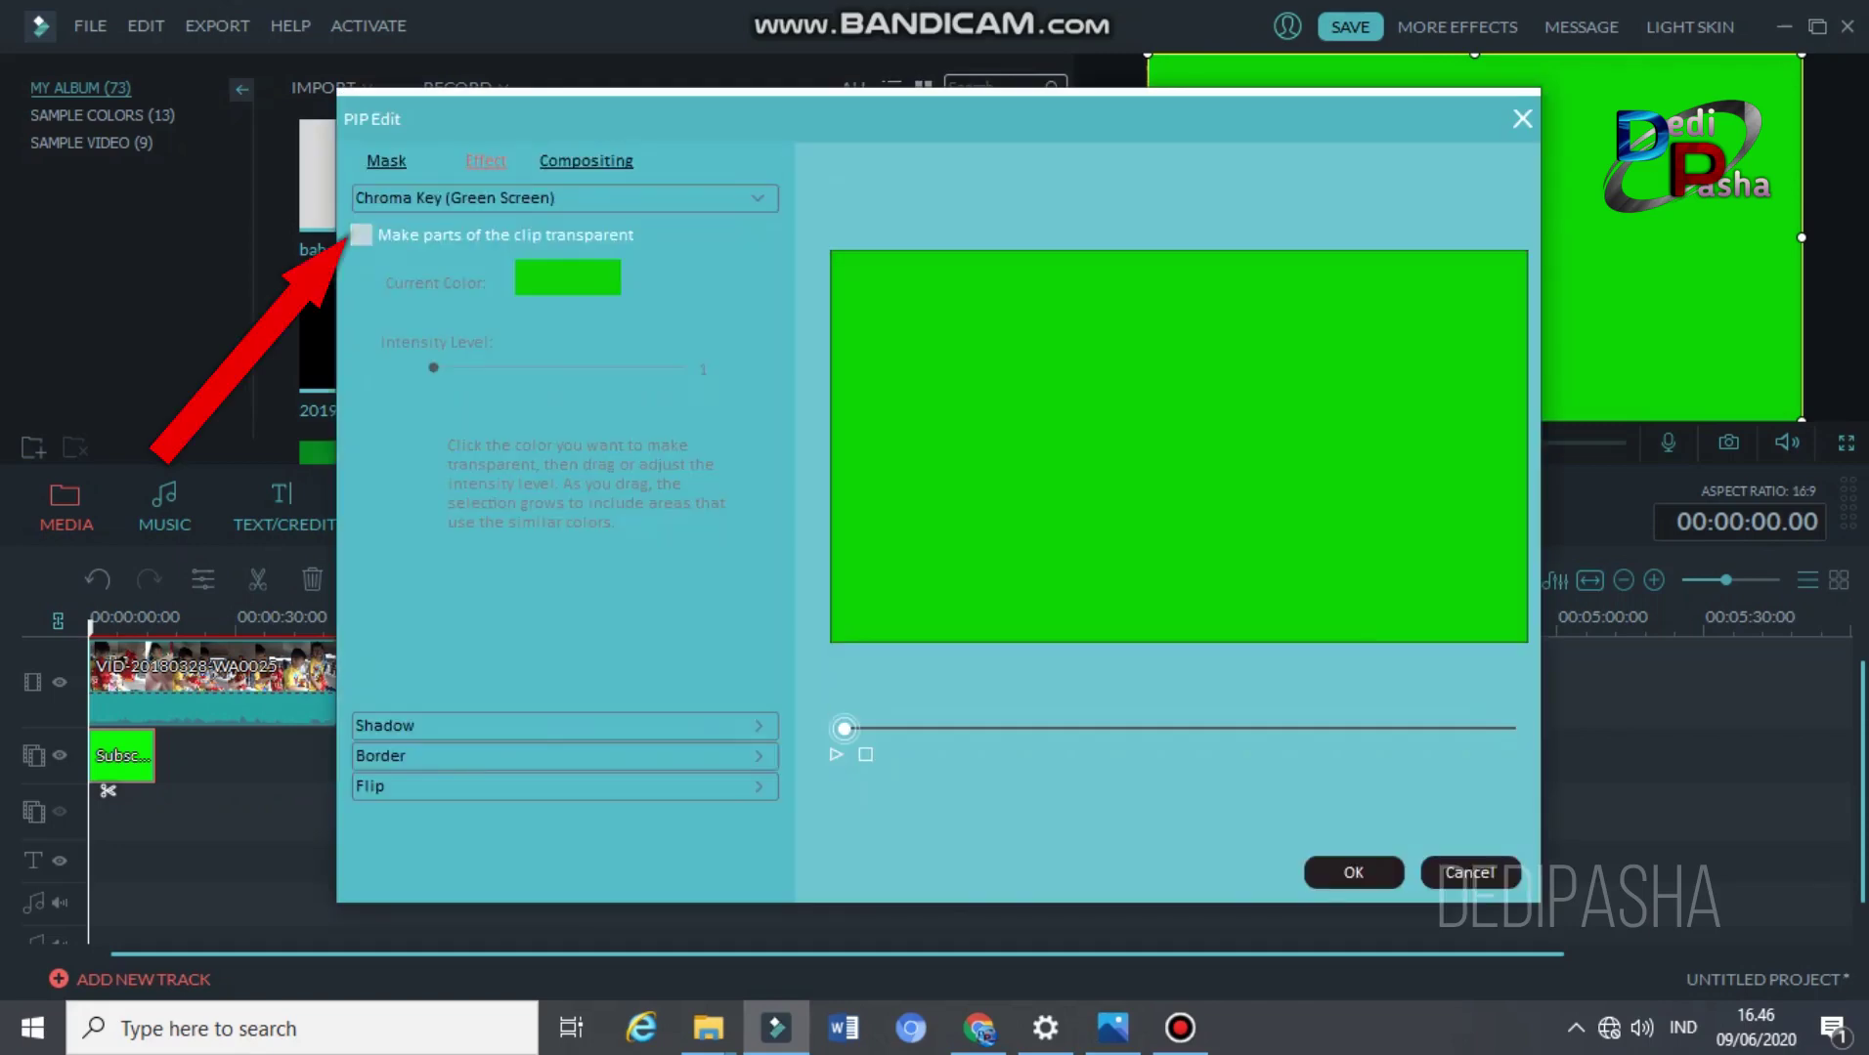
click(362, 236)
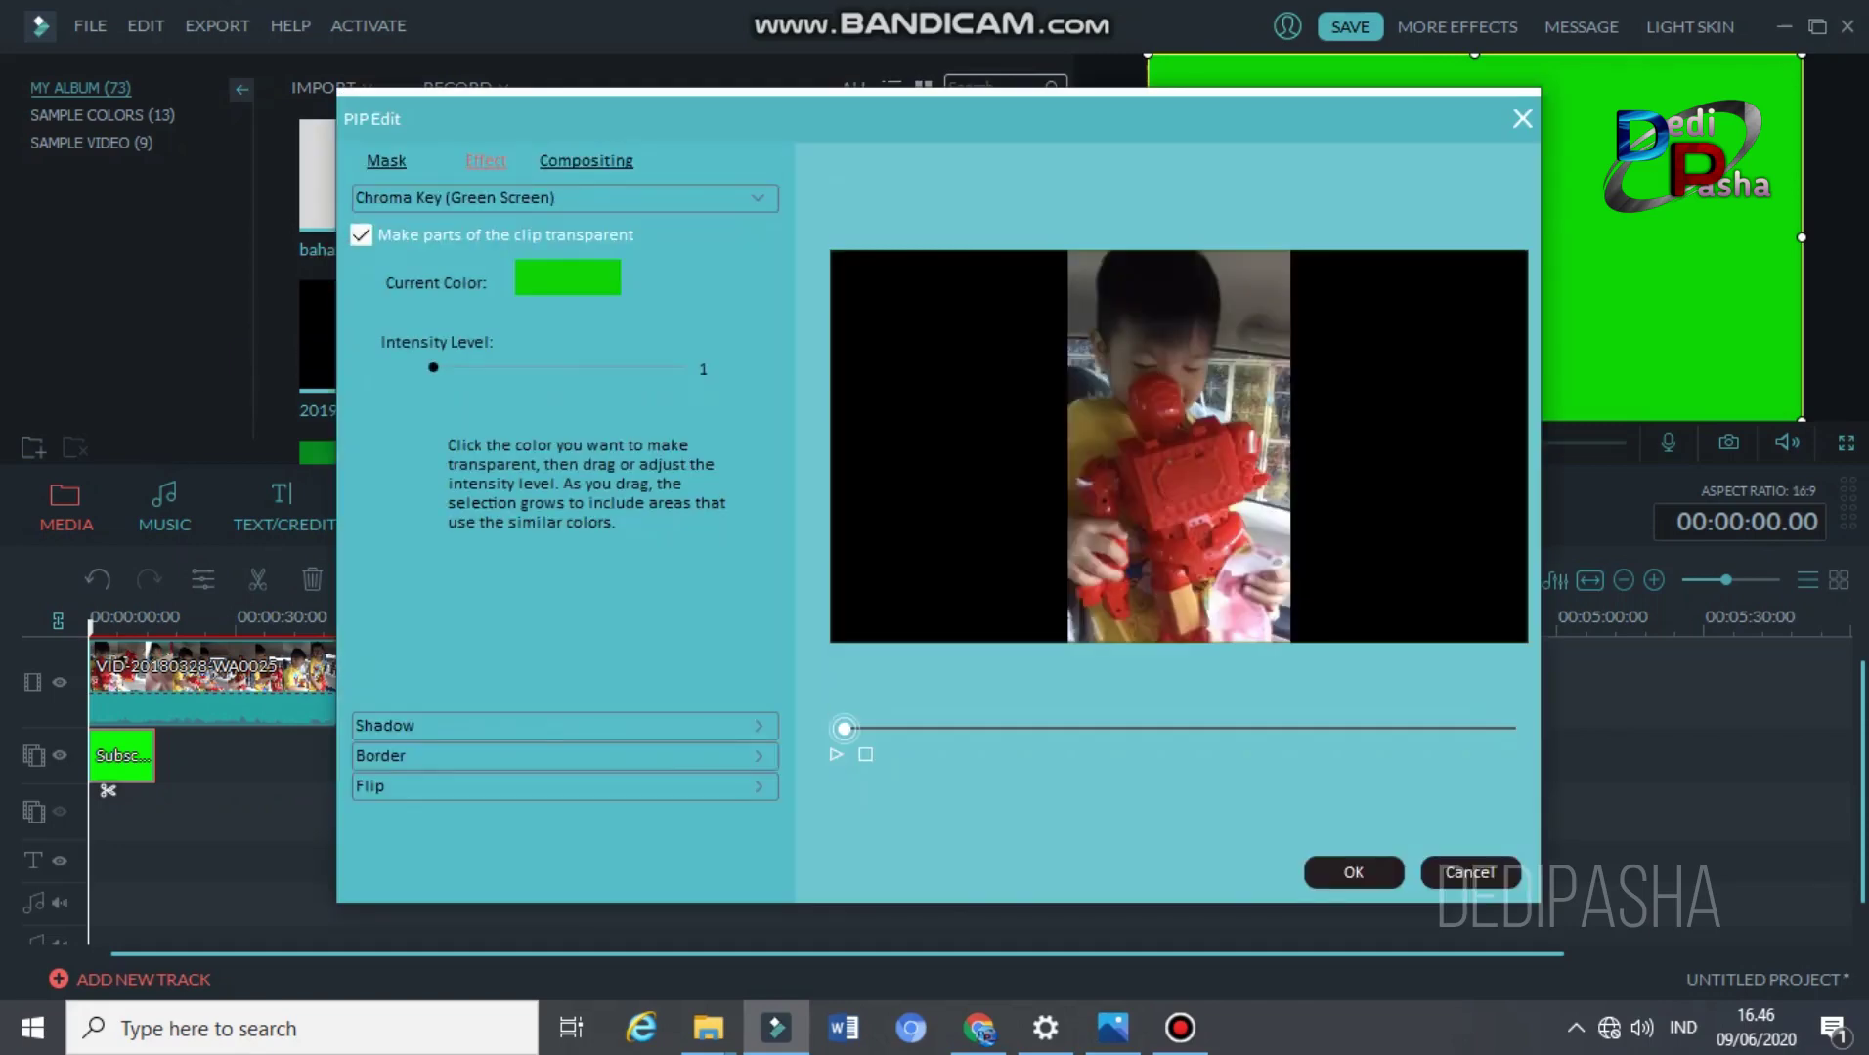
drag(433, 368, 524, 367)
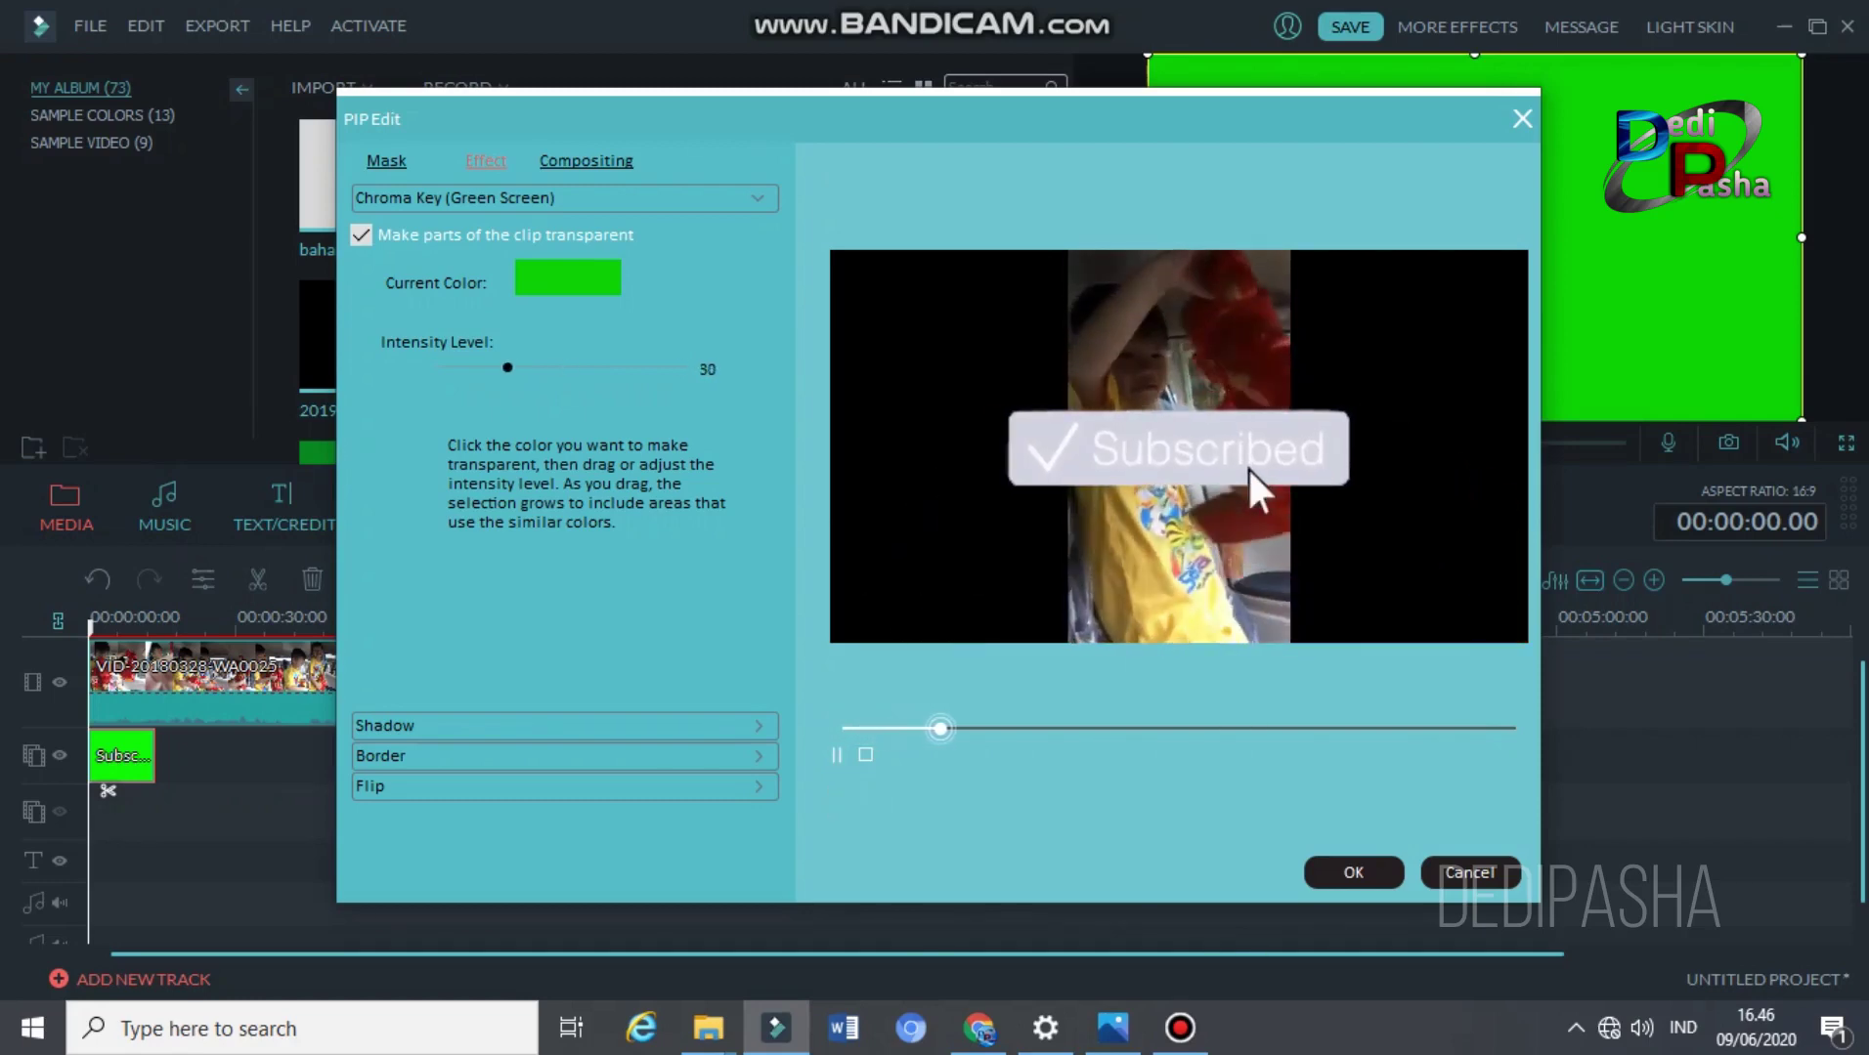
drag(507, 367, 433, 368)
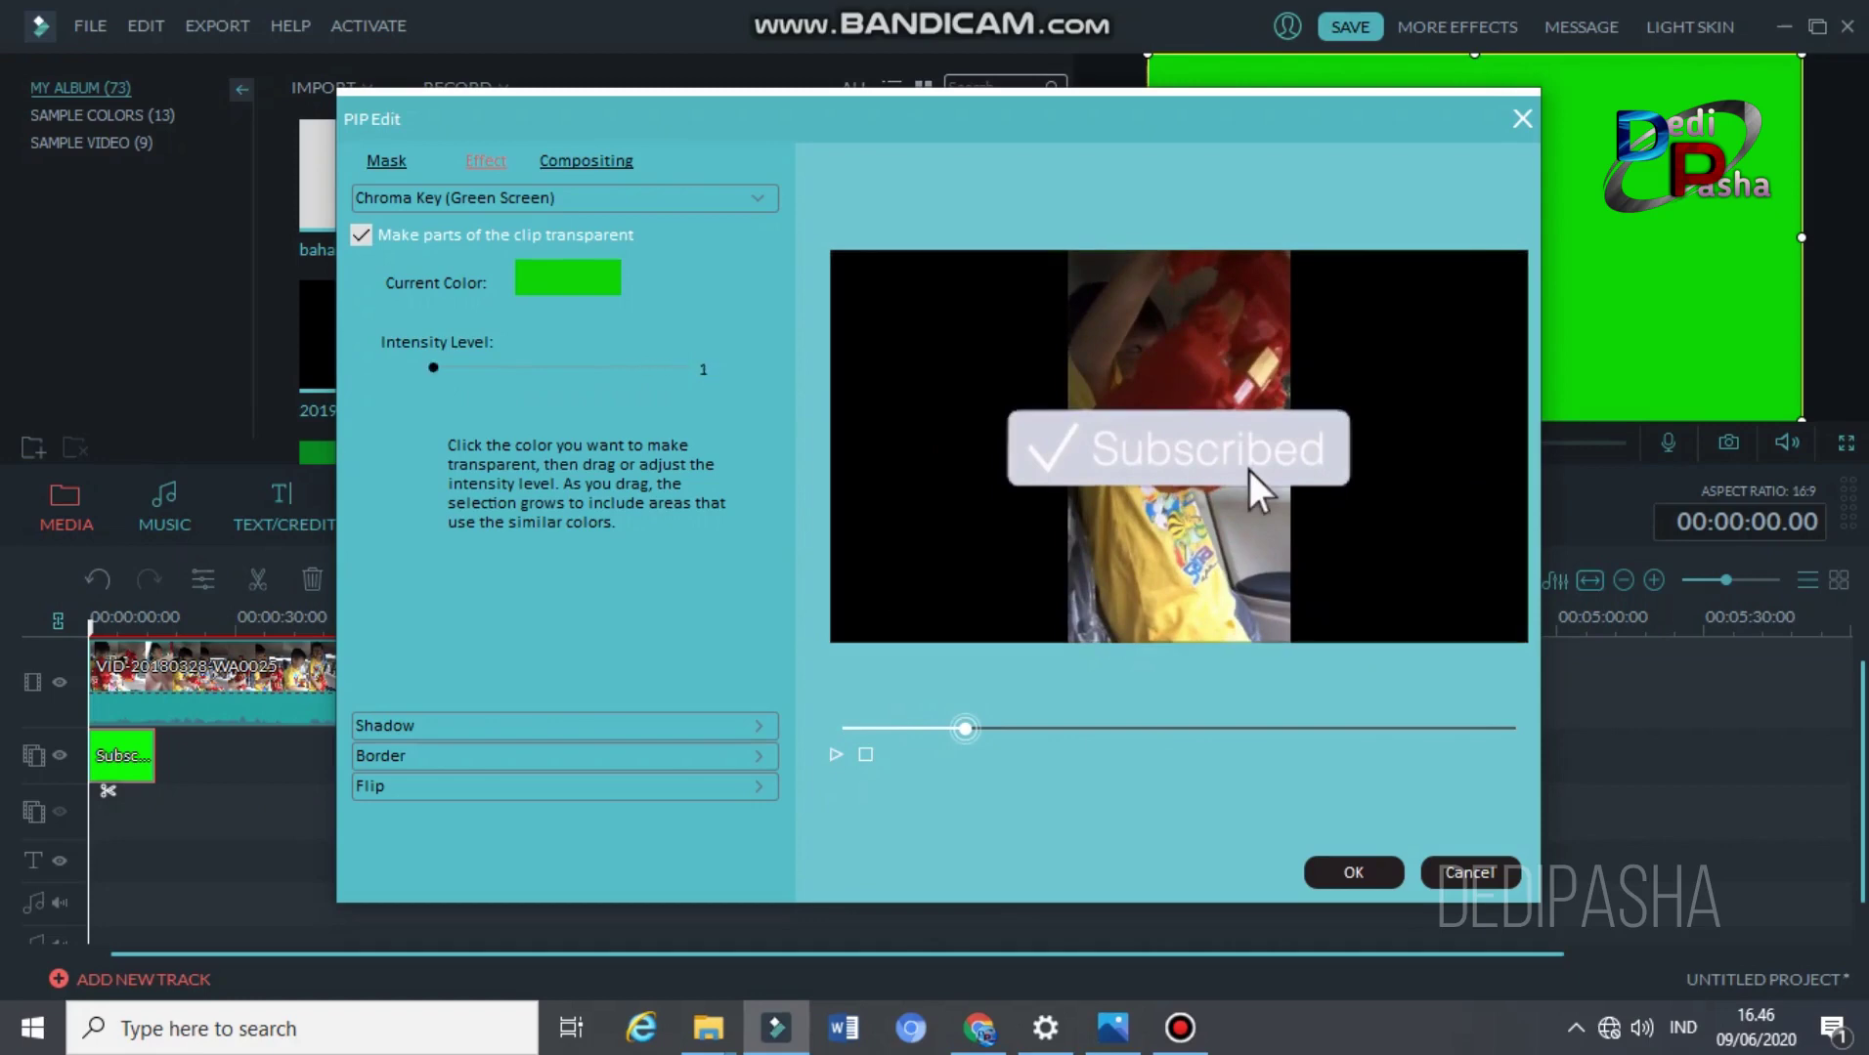
click(836, 754)
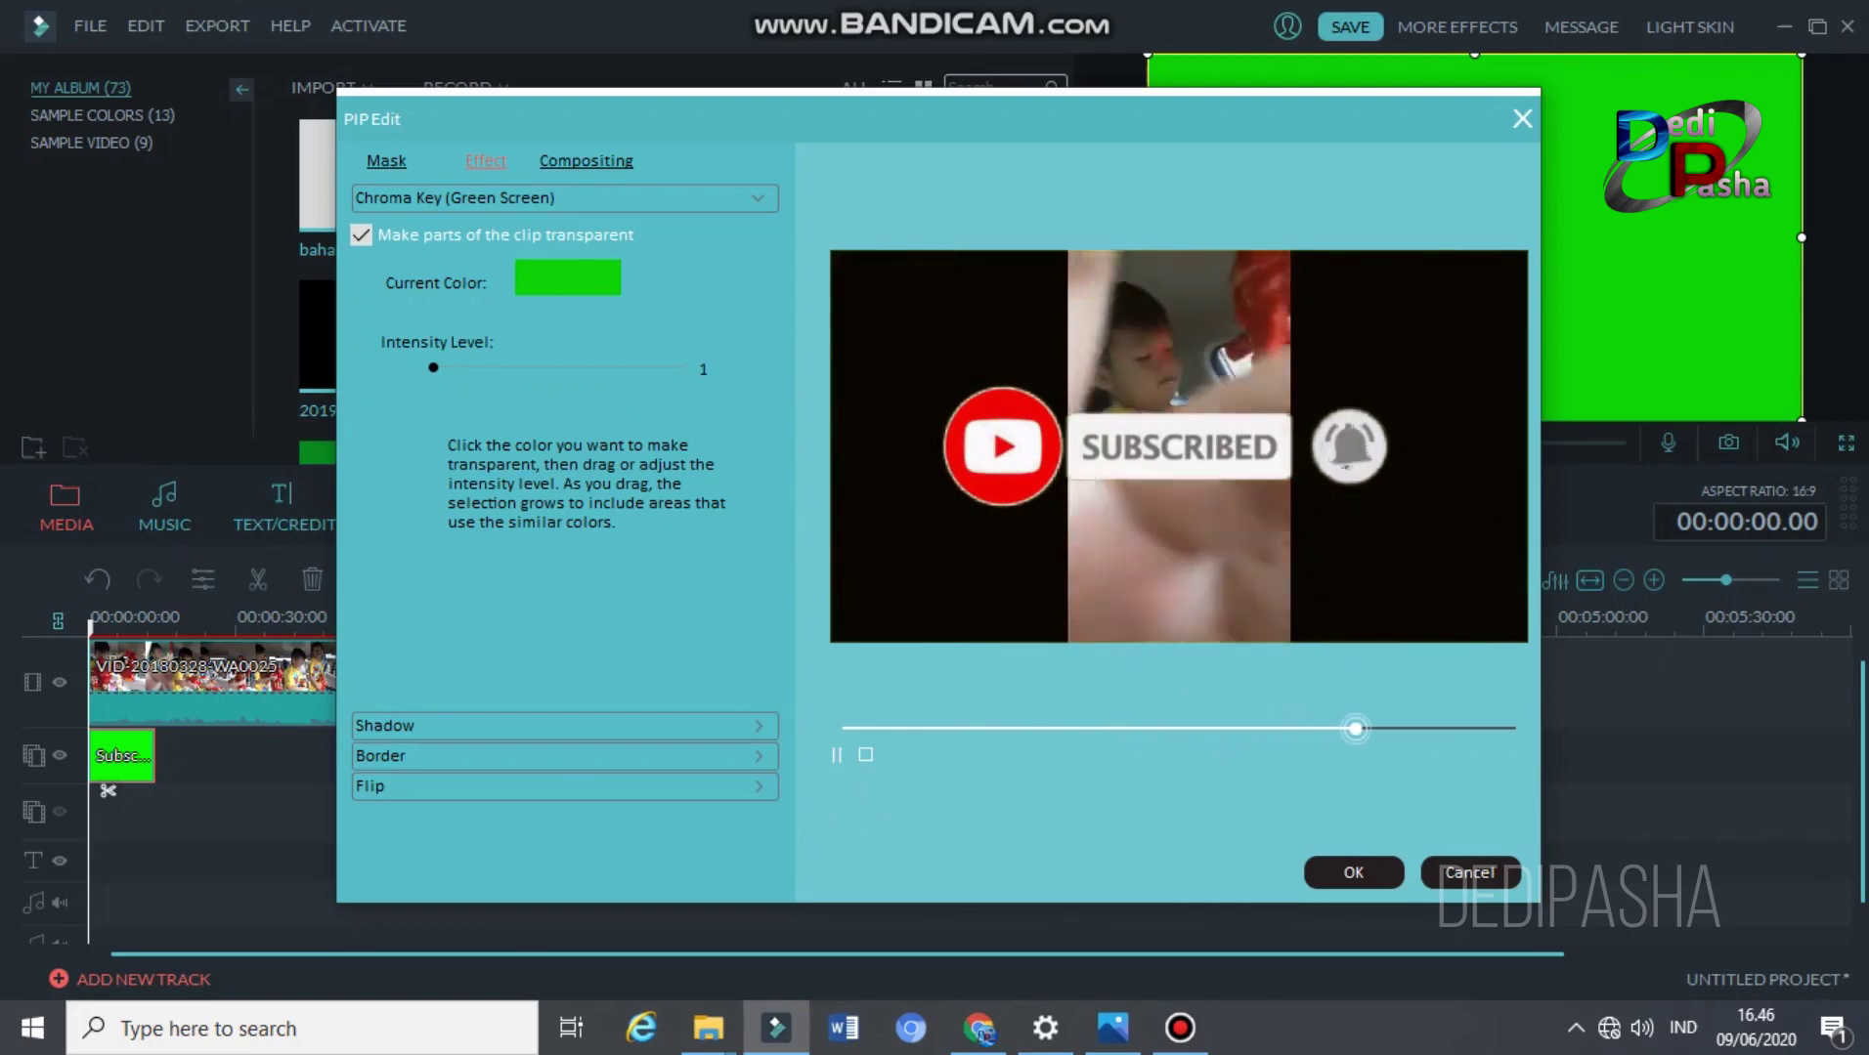
click(1353, 872)
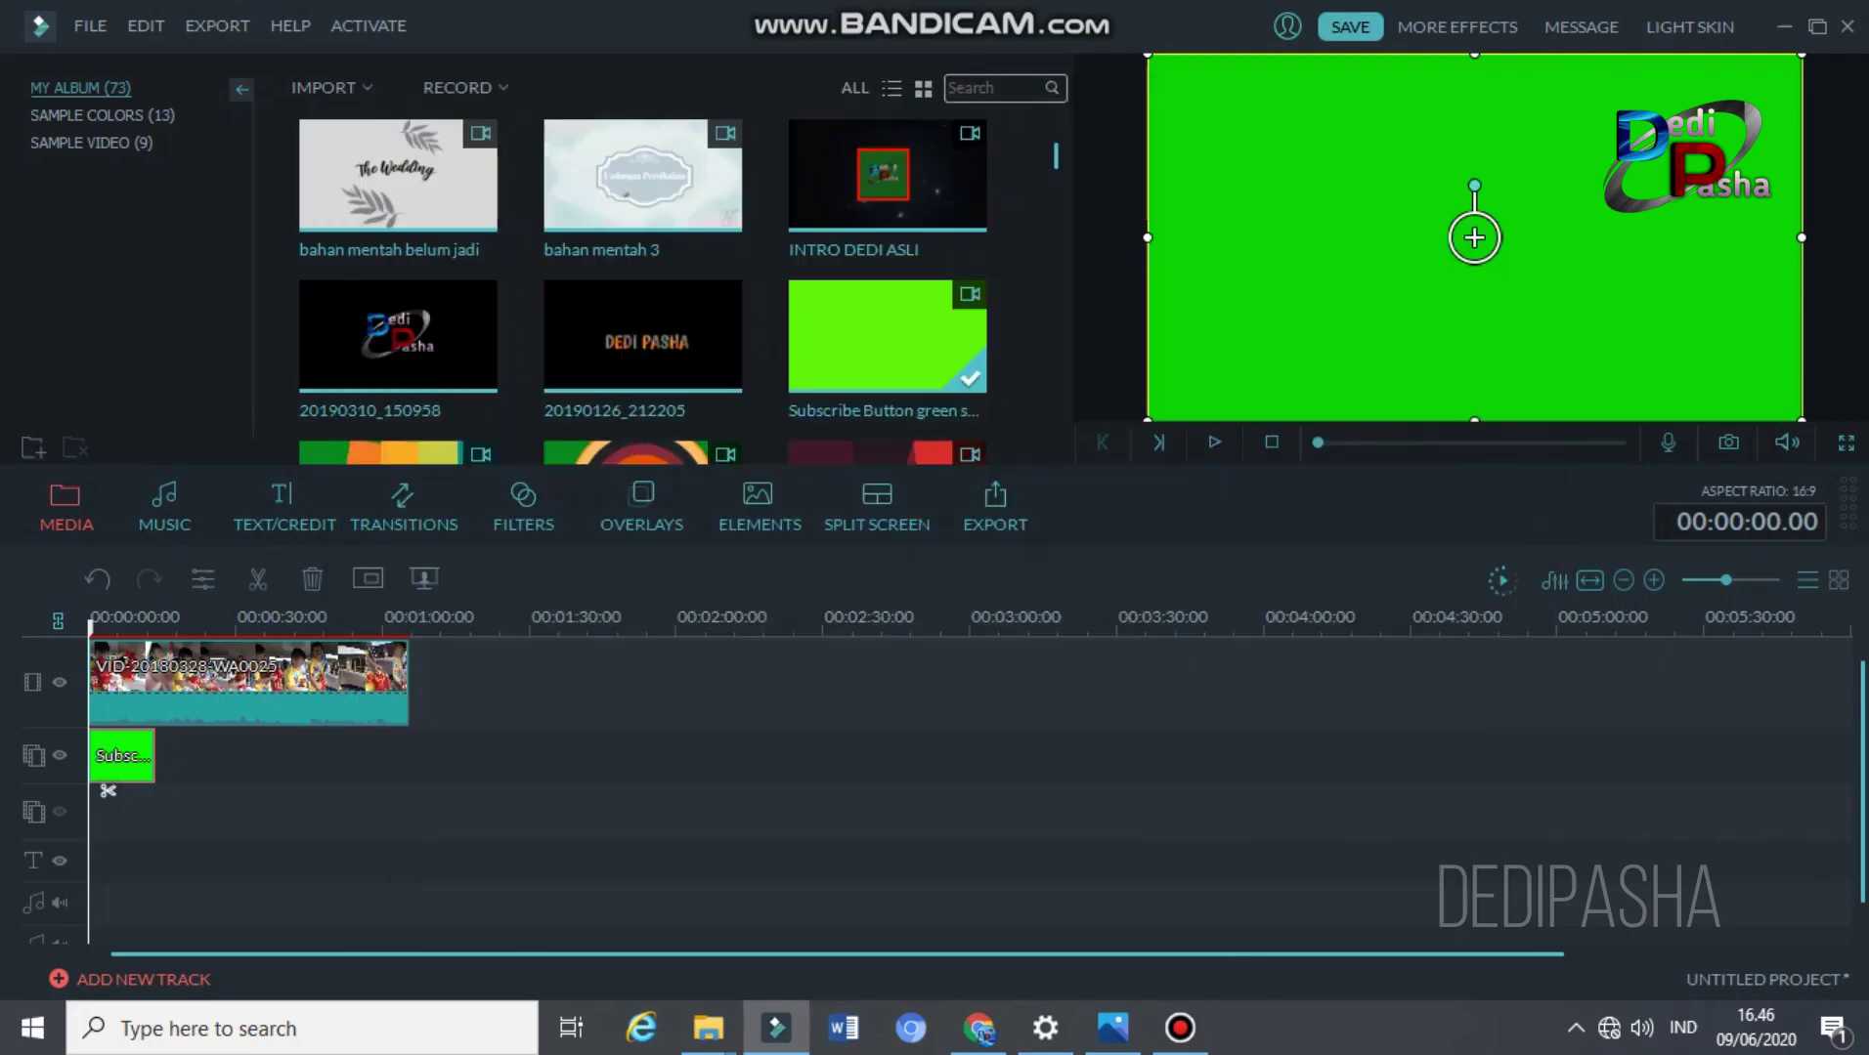
- Place green clip 4 on the PiP track at about 27 seconds
click(525, 772)
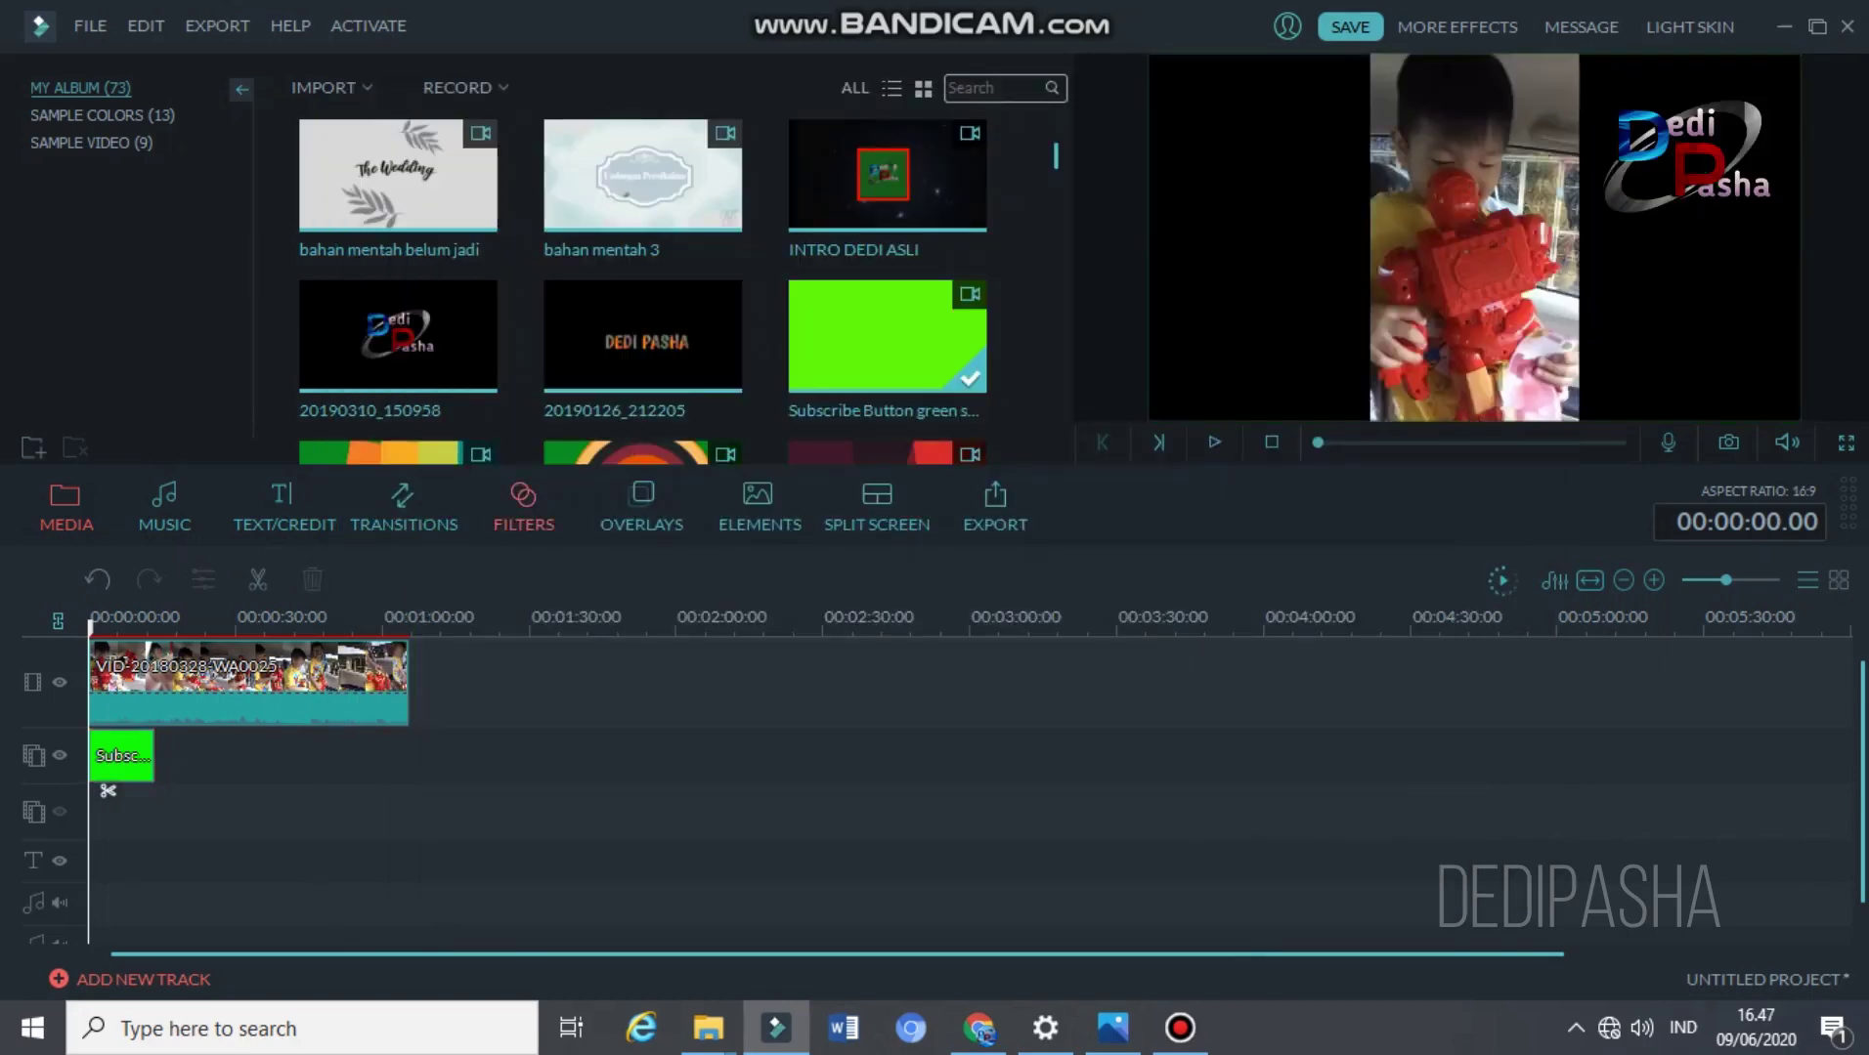
scroll(642, 293, down, 10)
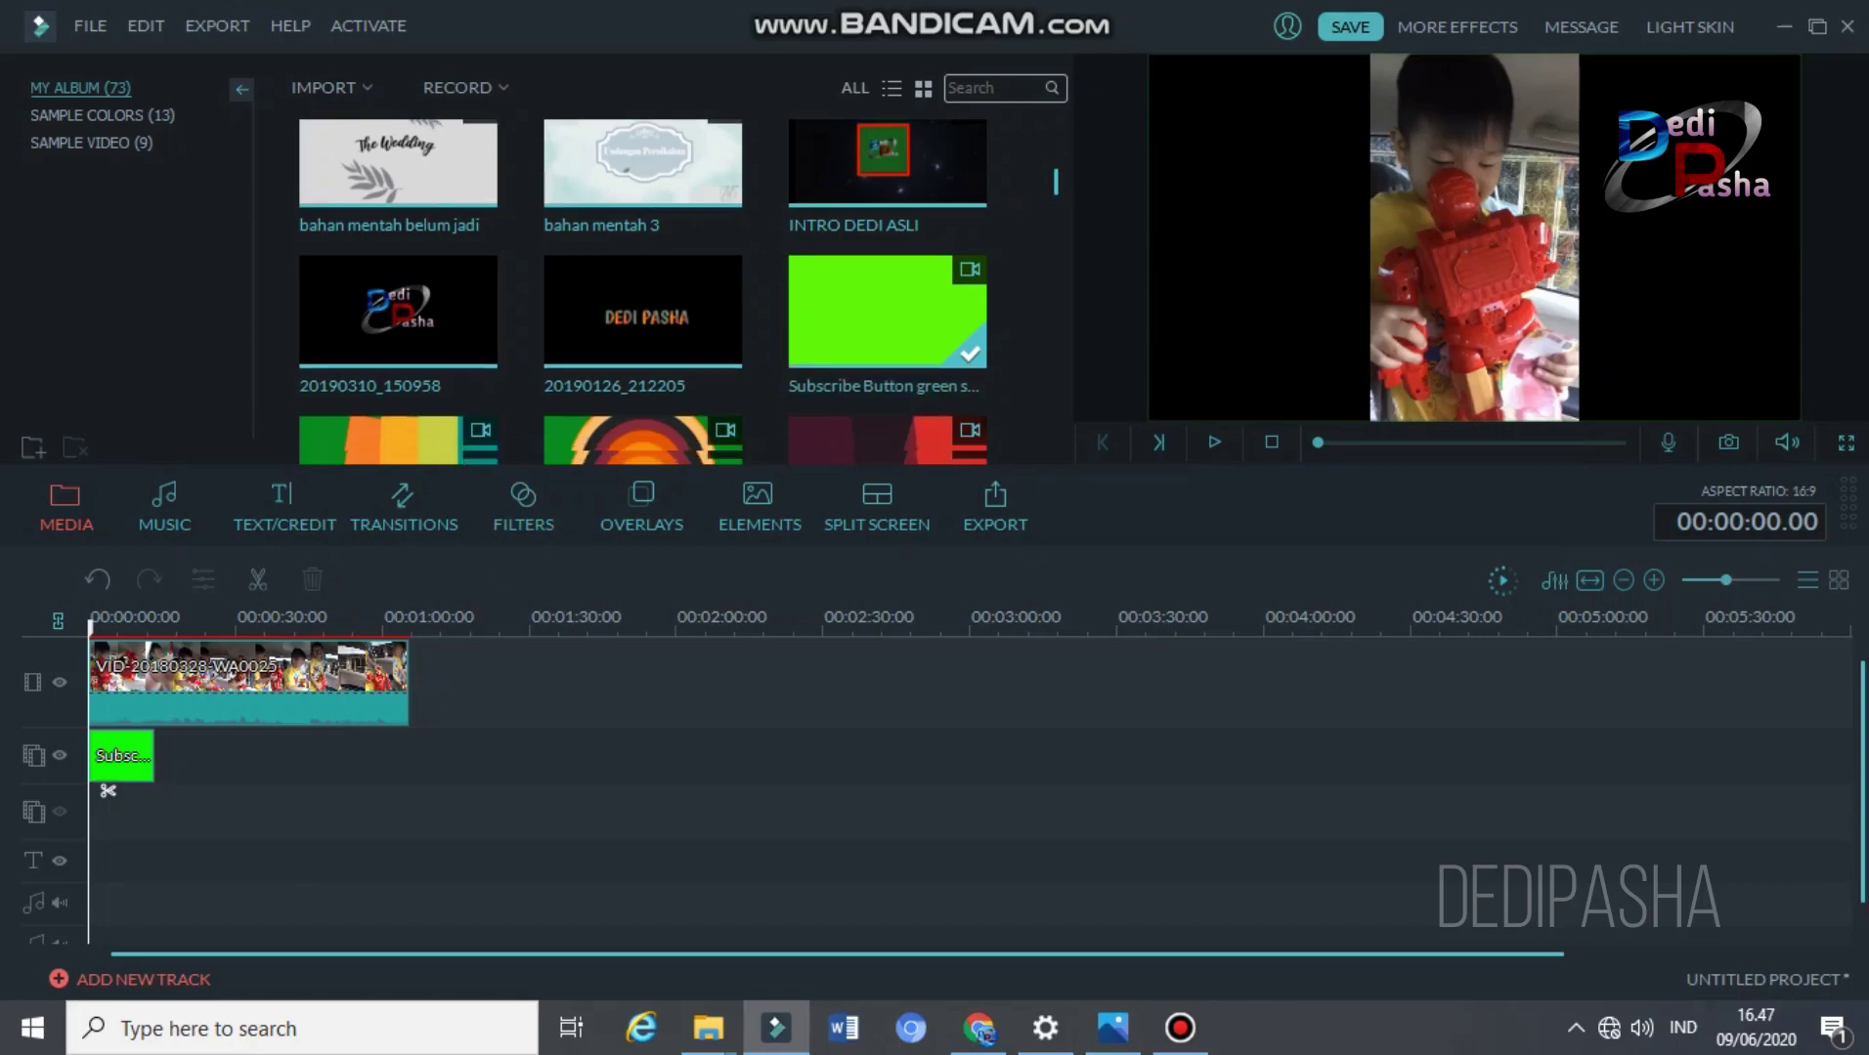
scroll(642, 293, down, 4)
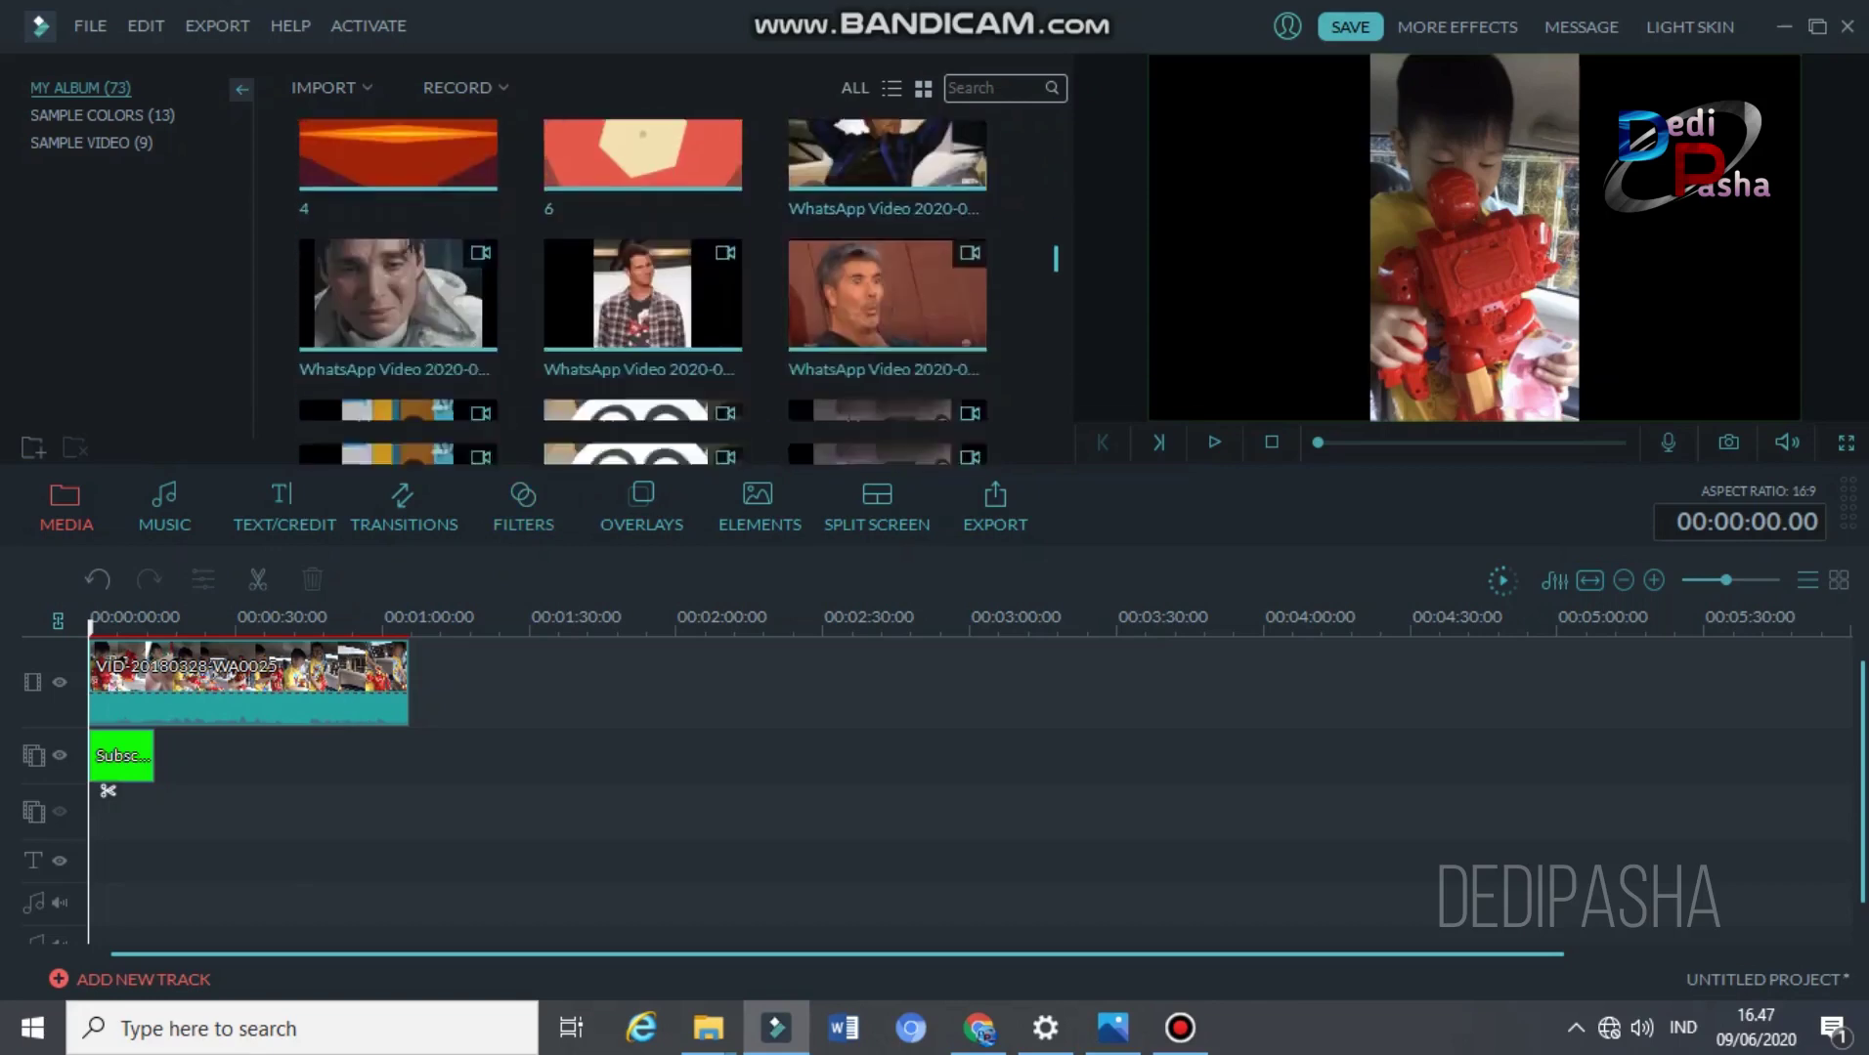
scroll(642, 293, up, 12)
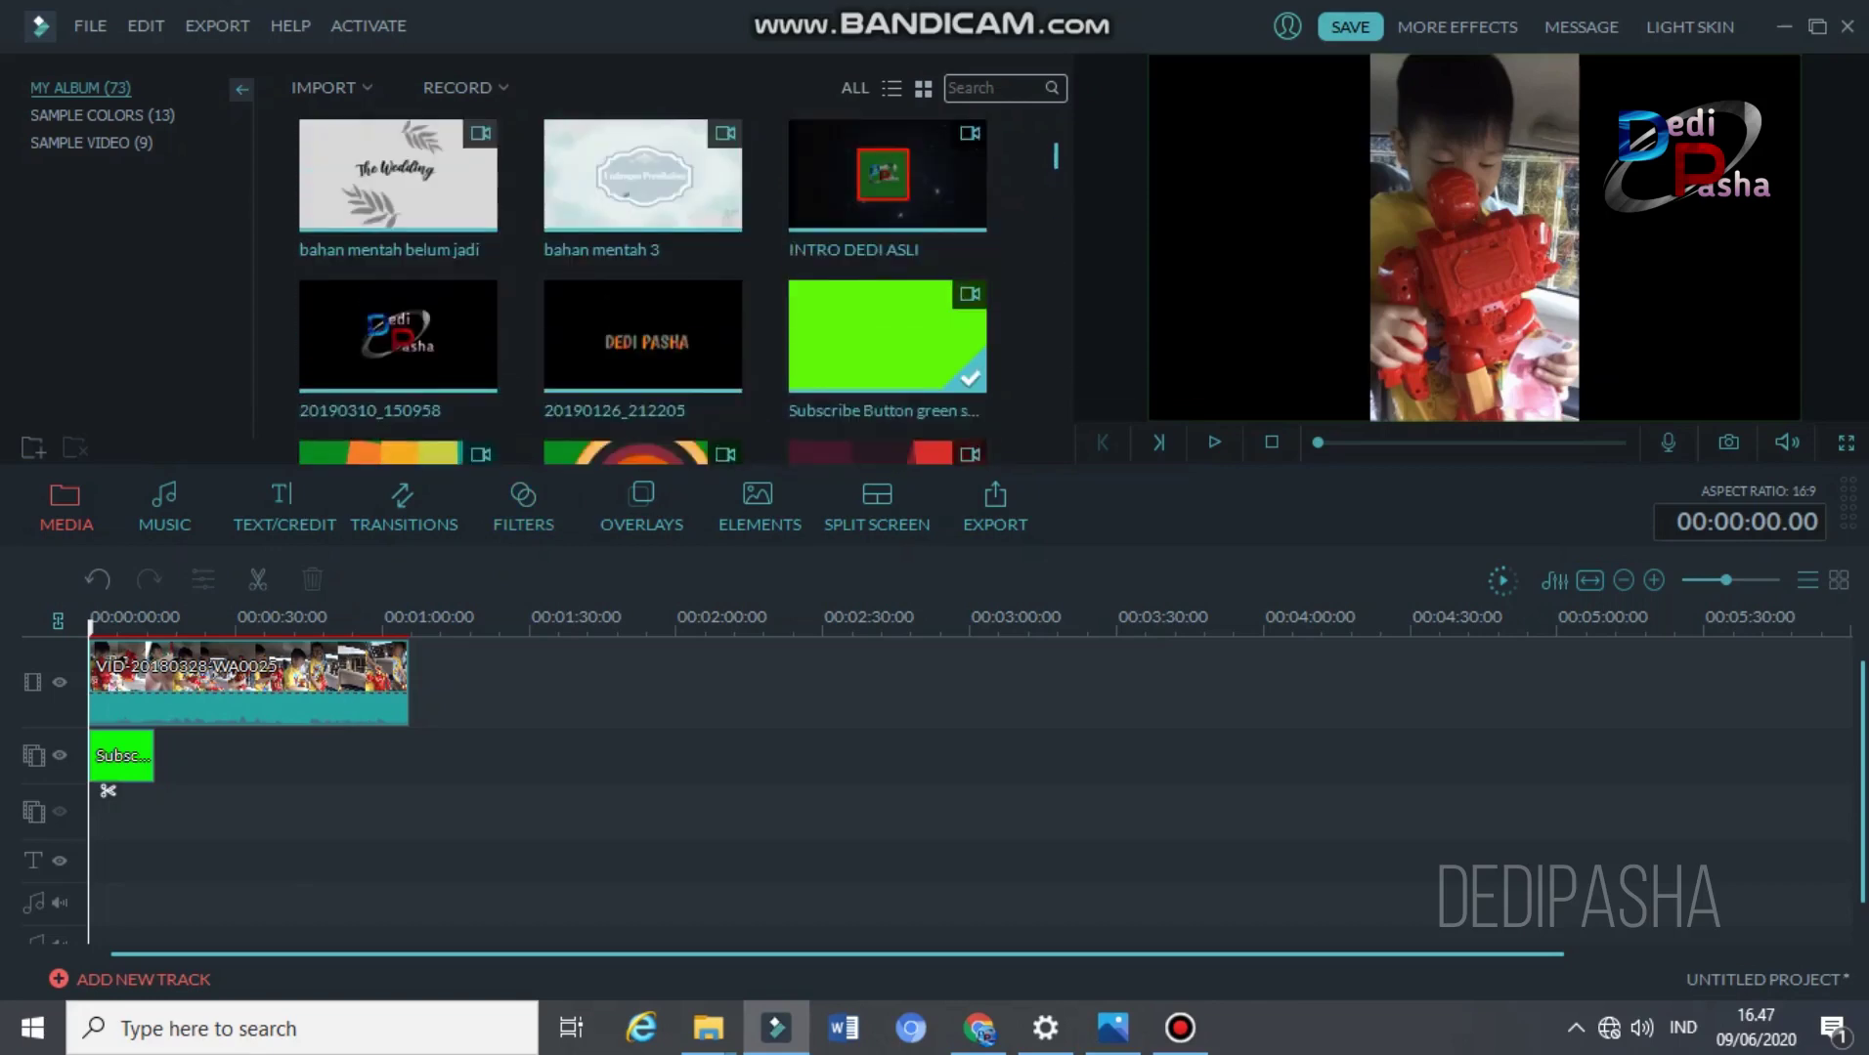
scroll(642, 293, down, 10)
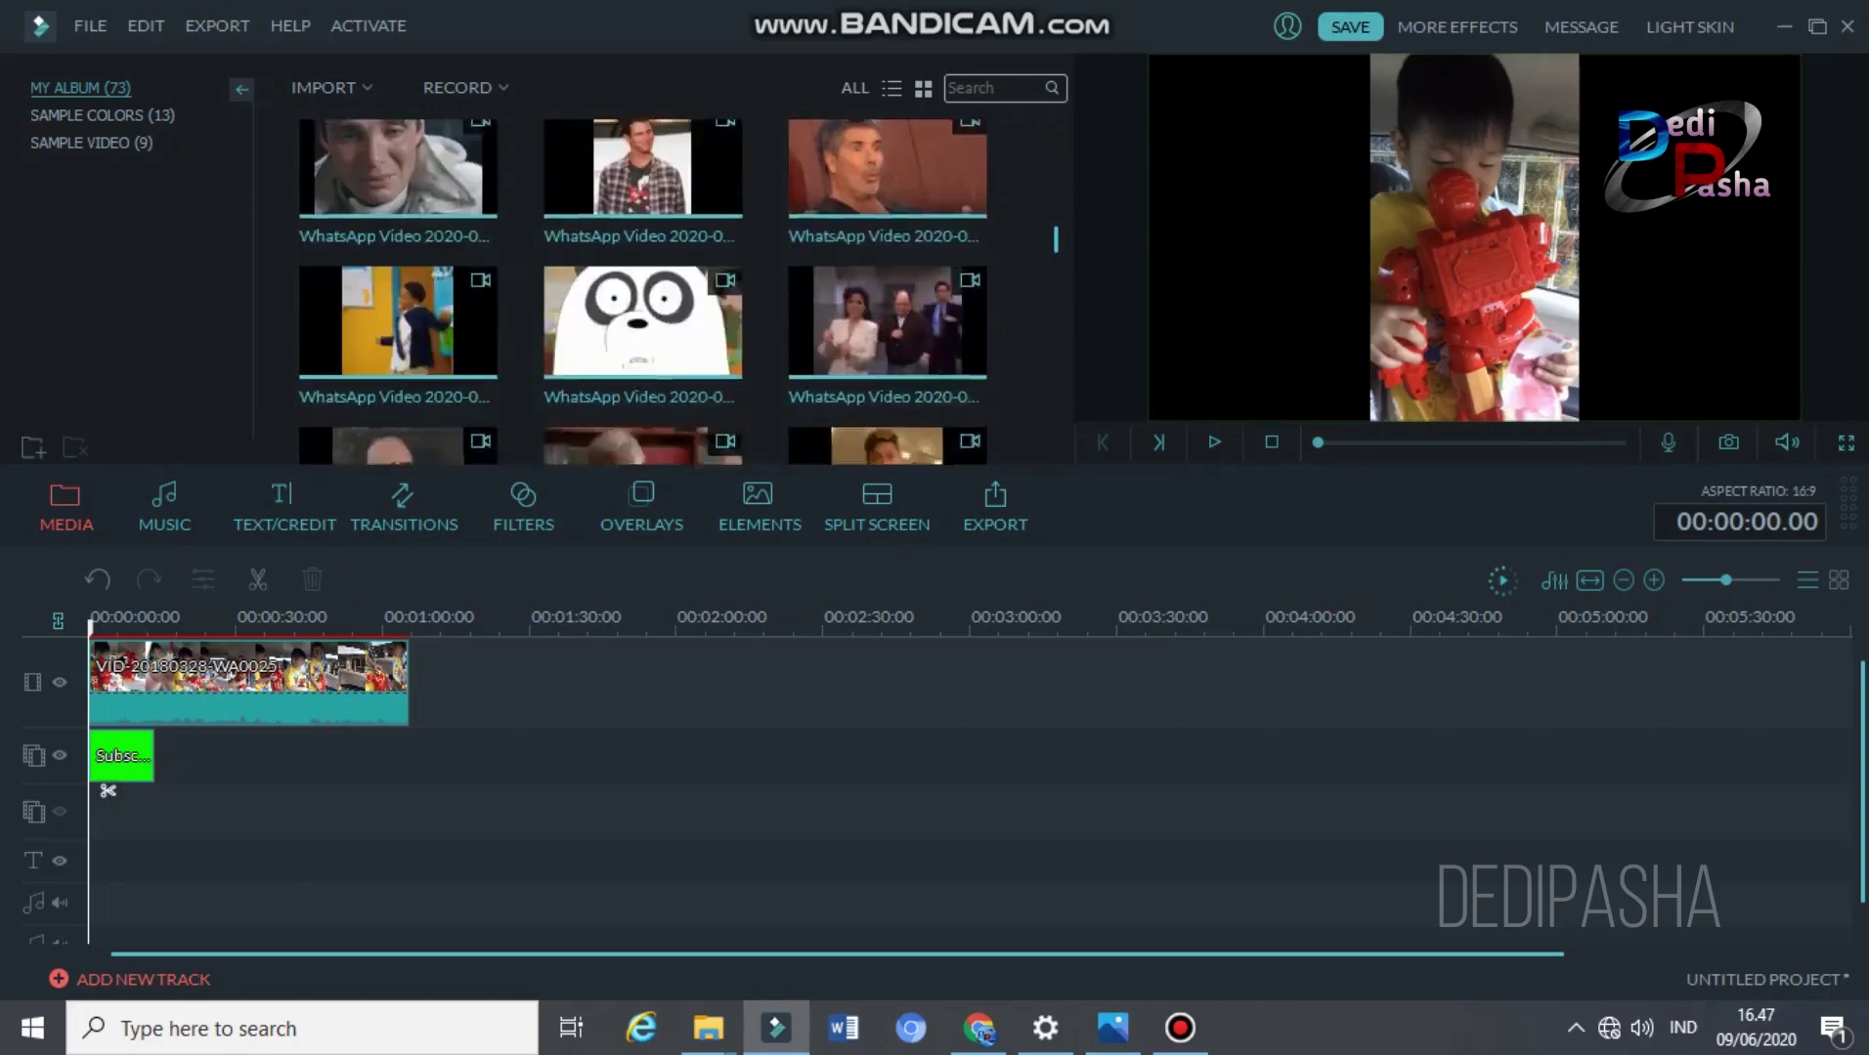
scroll(642, 293, up, 5)
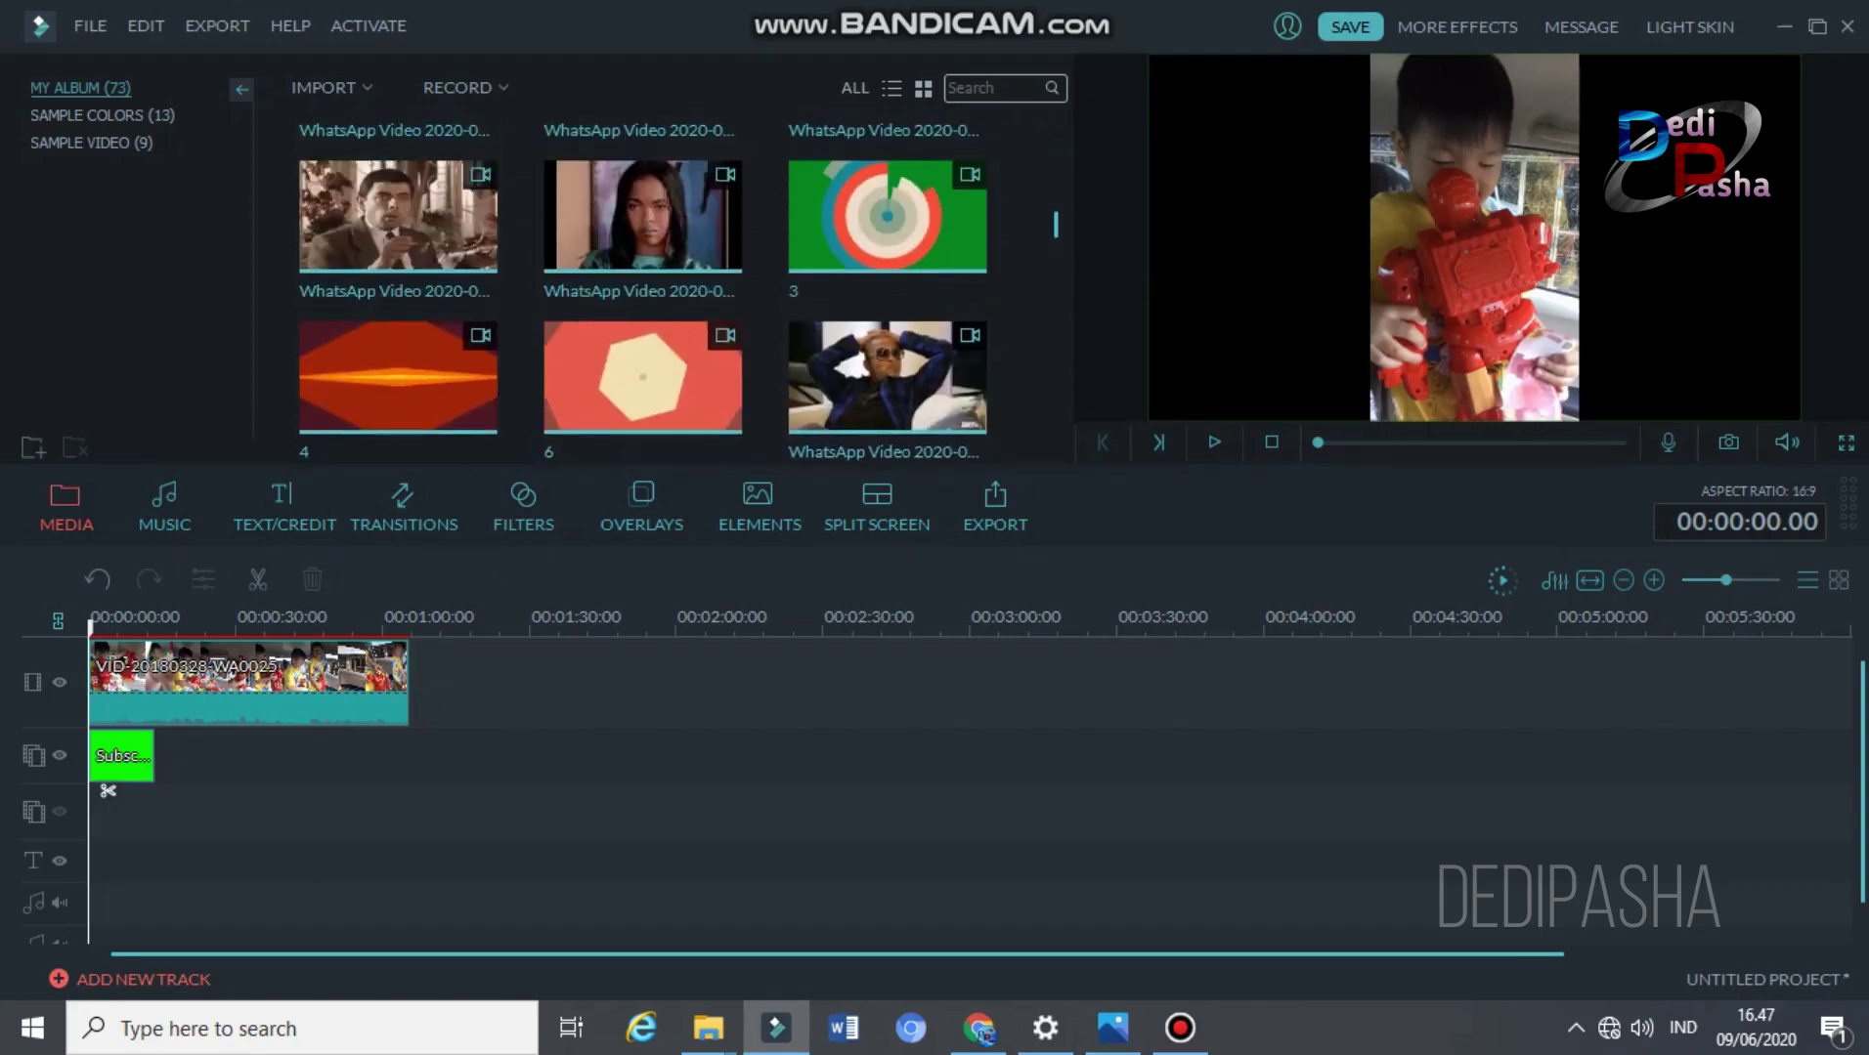
drag(398, 377, 226, 755)
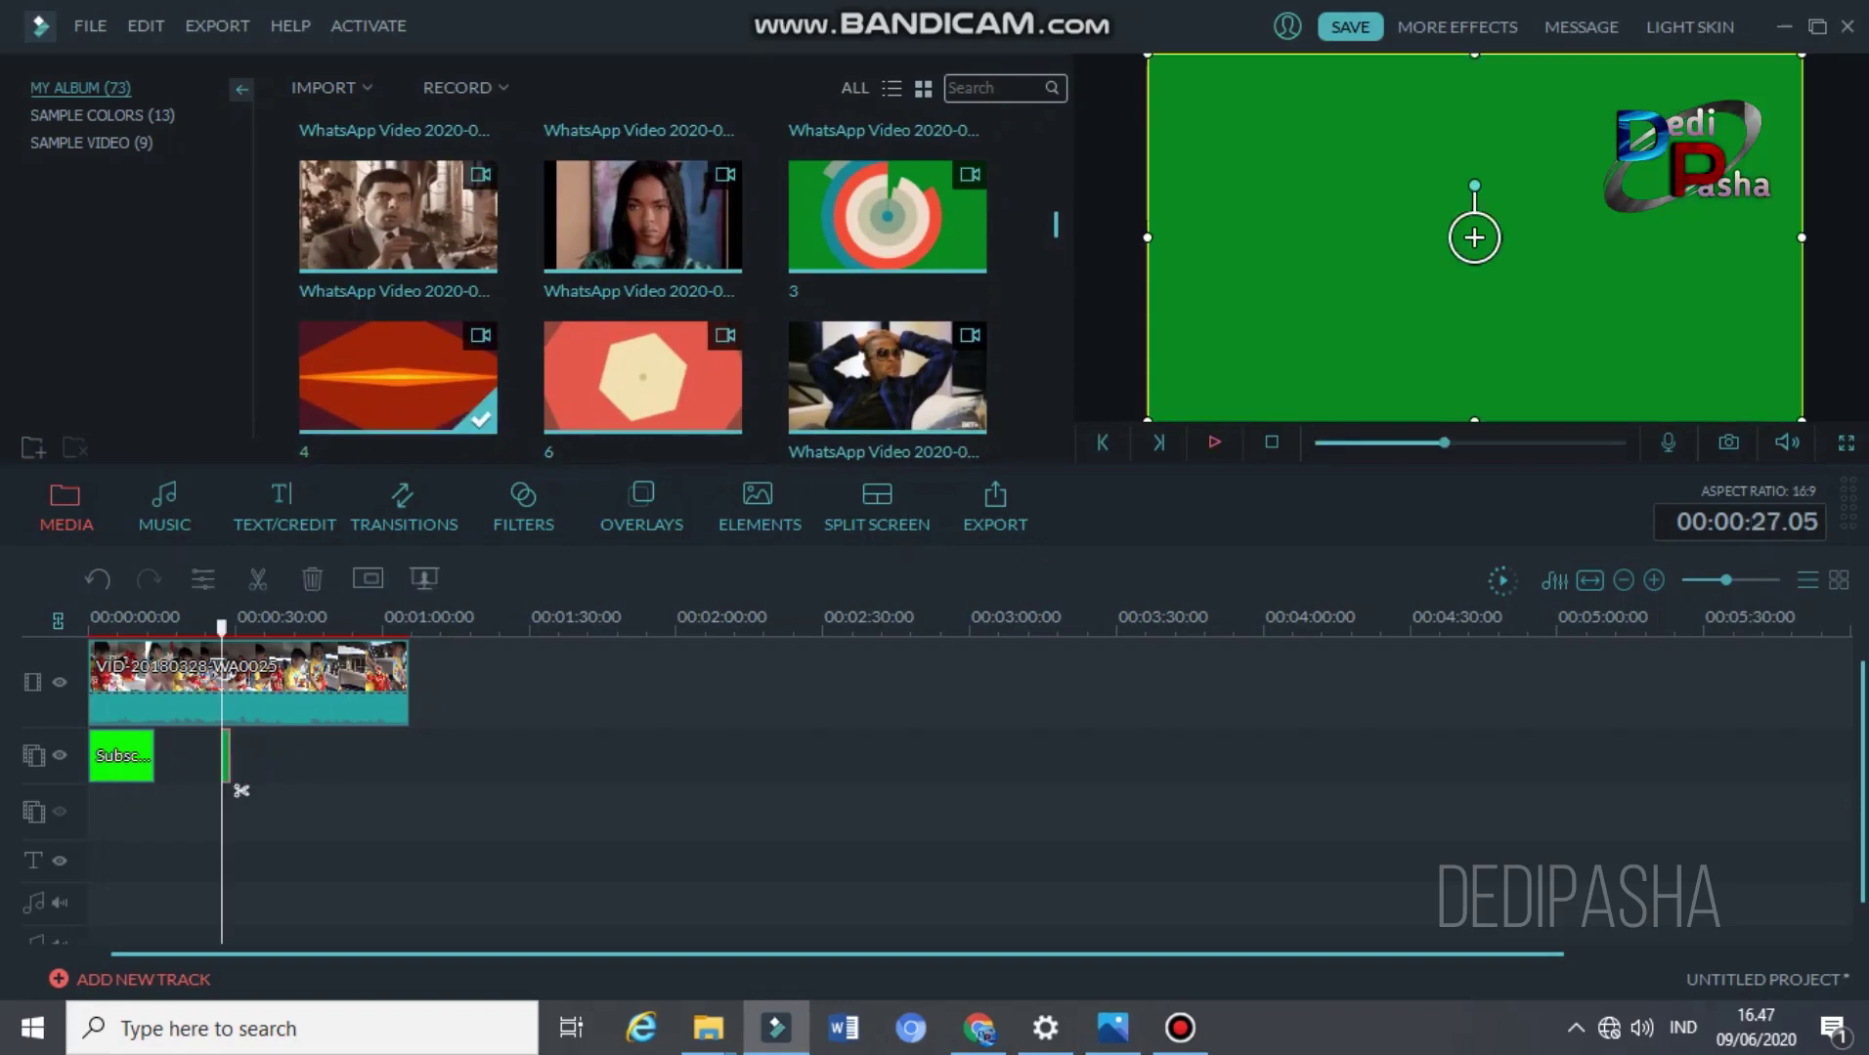
- Apply Chroma Key to clip 4 at intensity 13 so the child's video shows through
click(1214, 441)
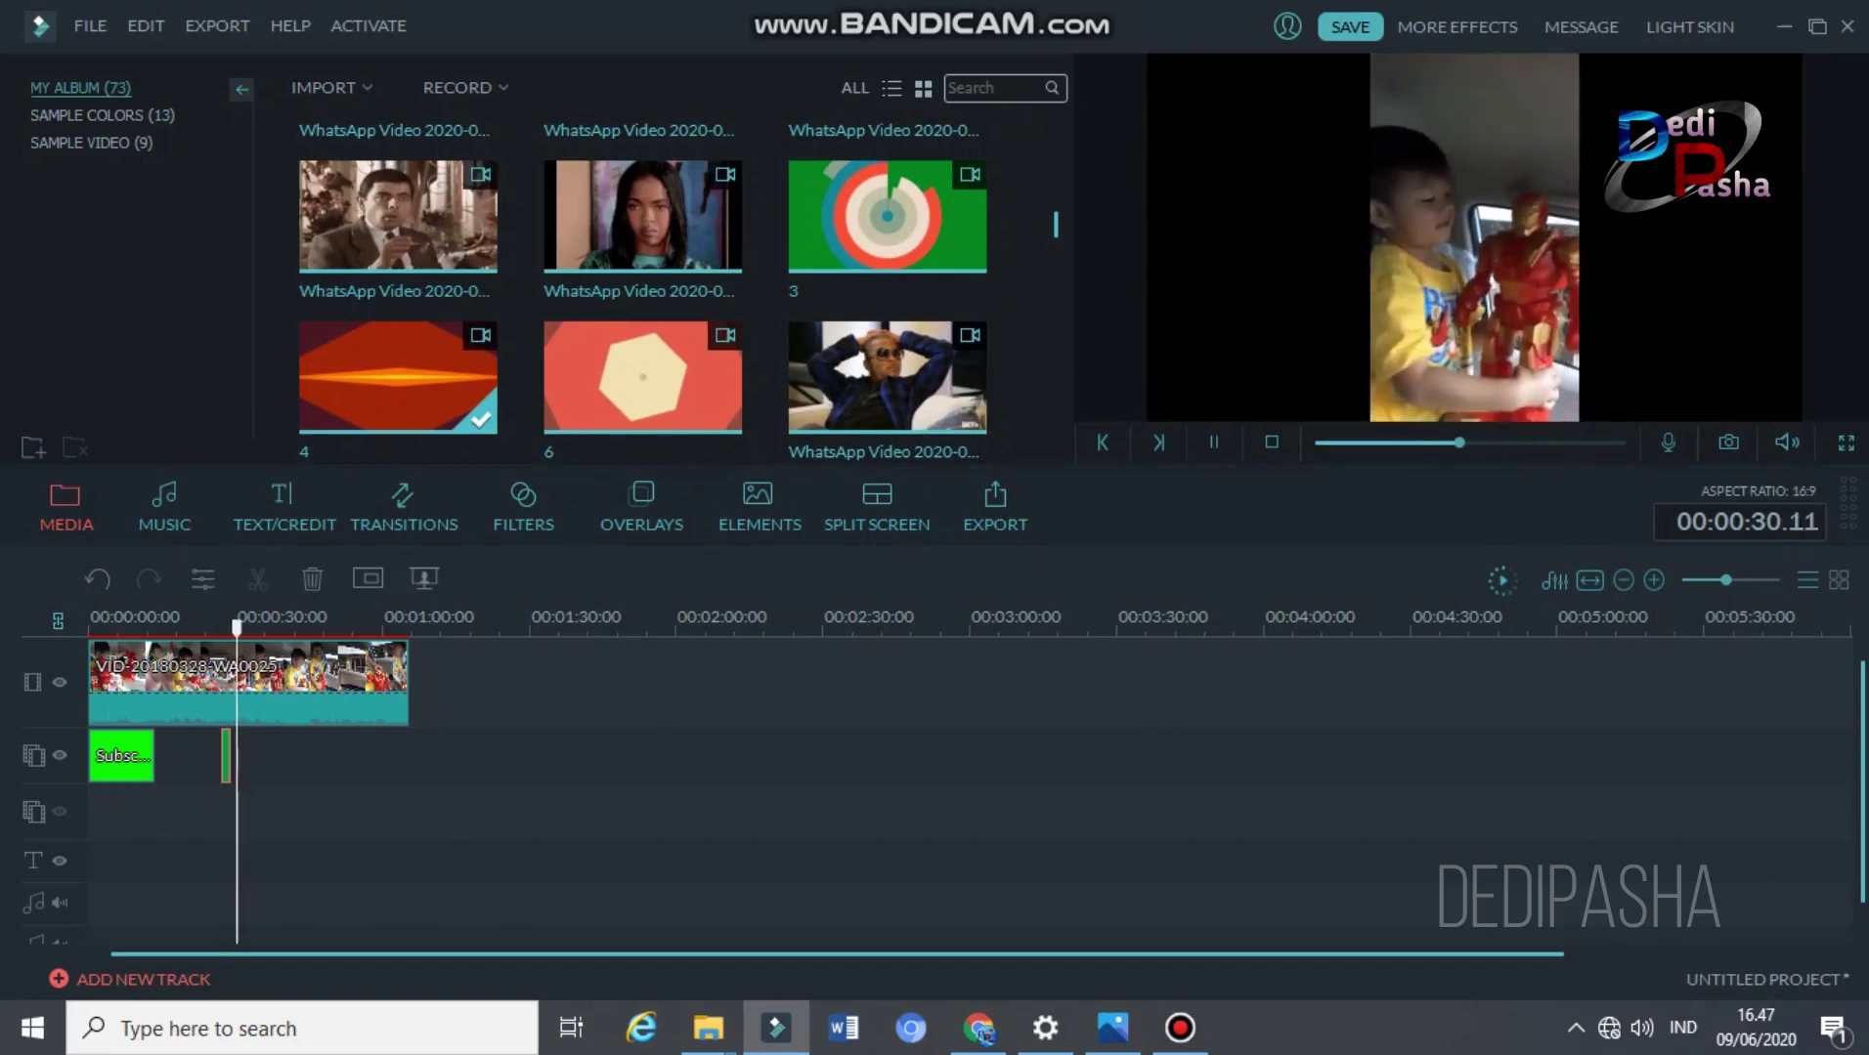
right_click(221, 755)
click(221, 755)
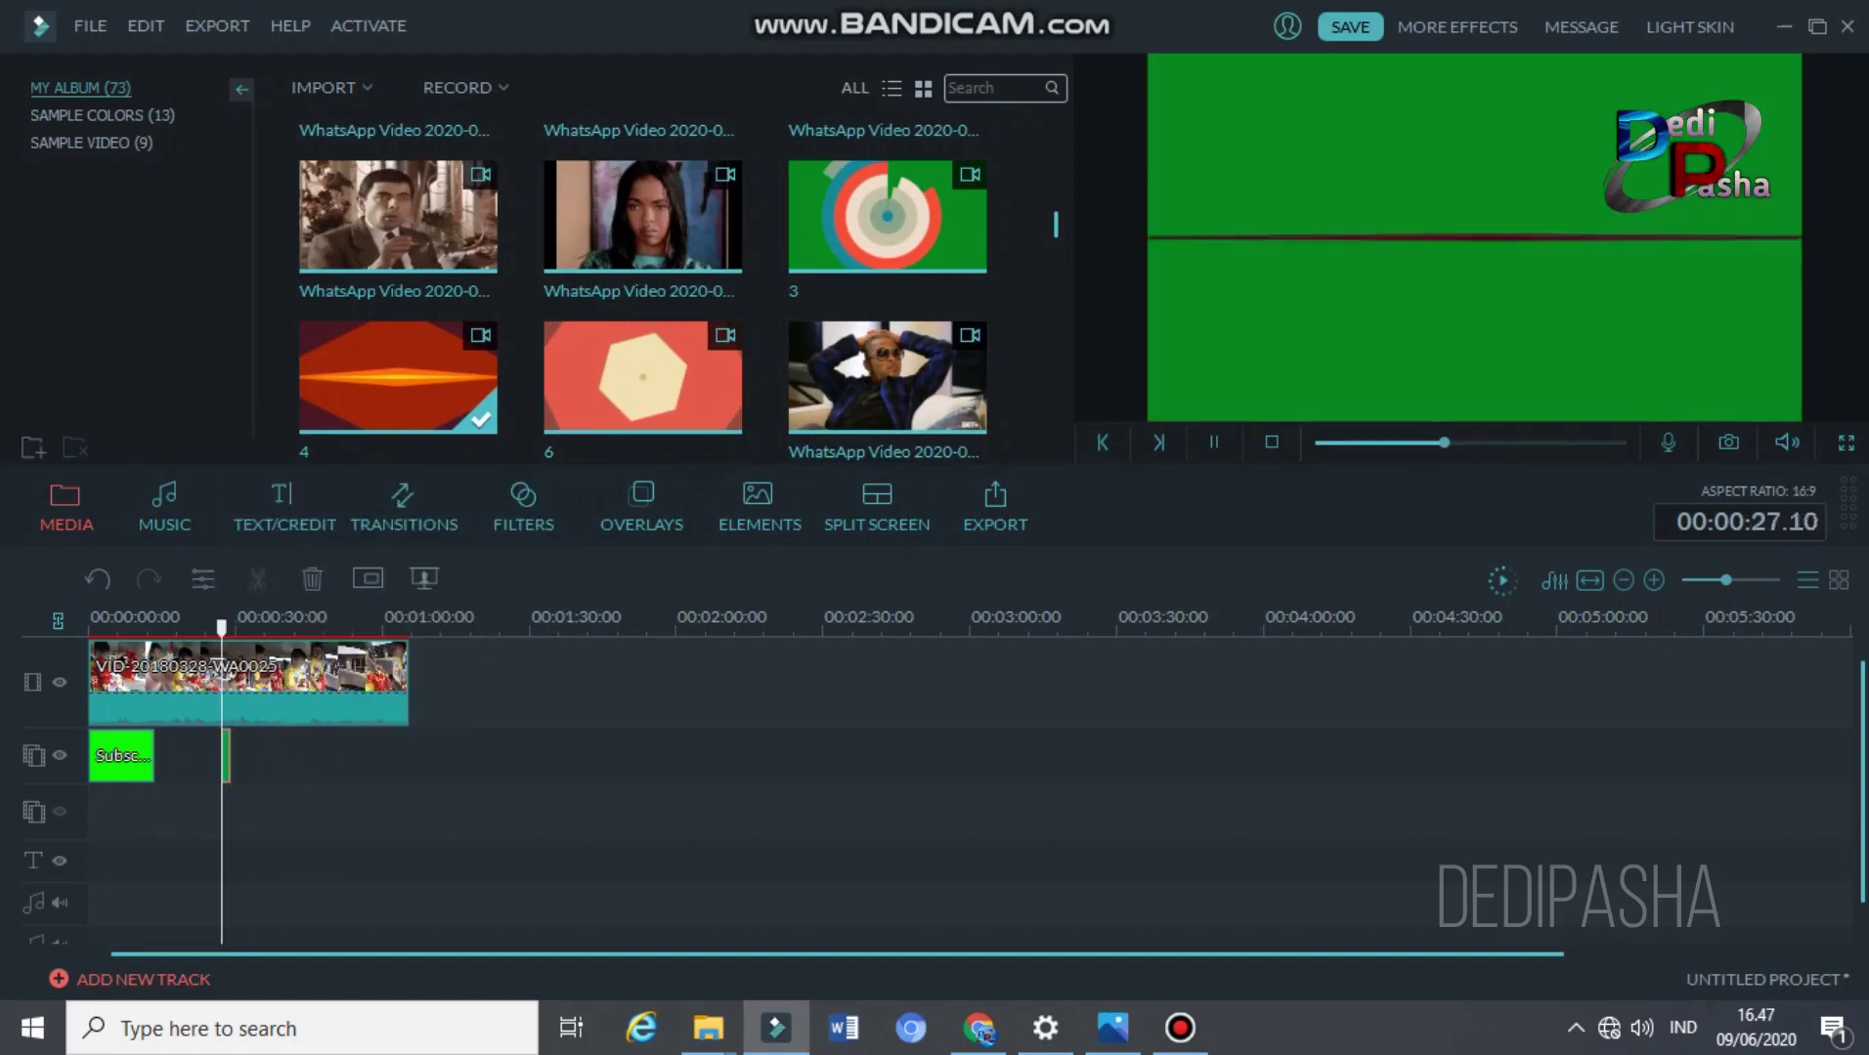
click(424, 578)
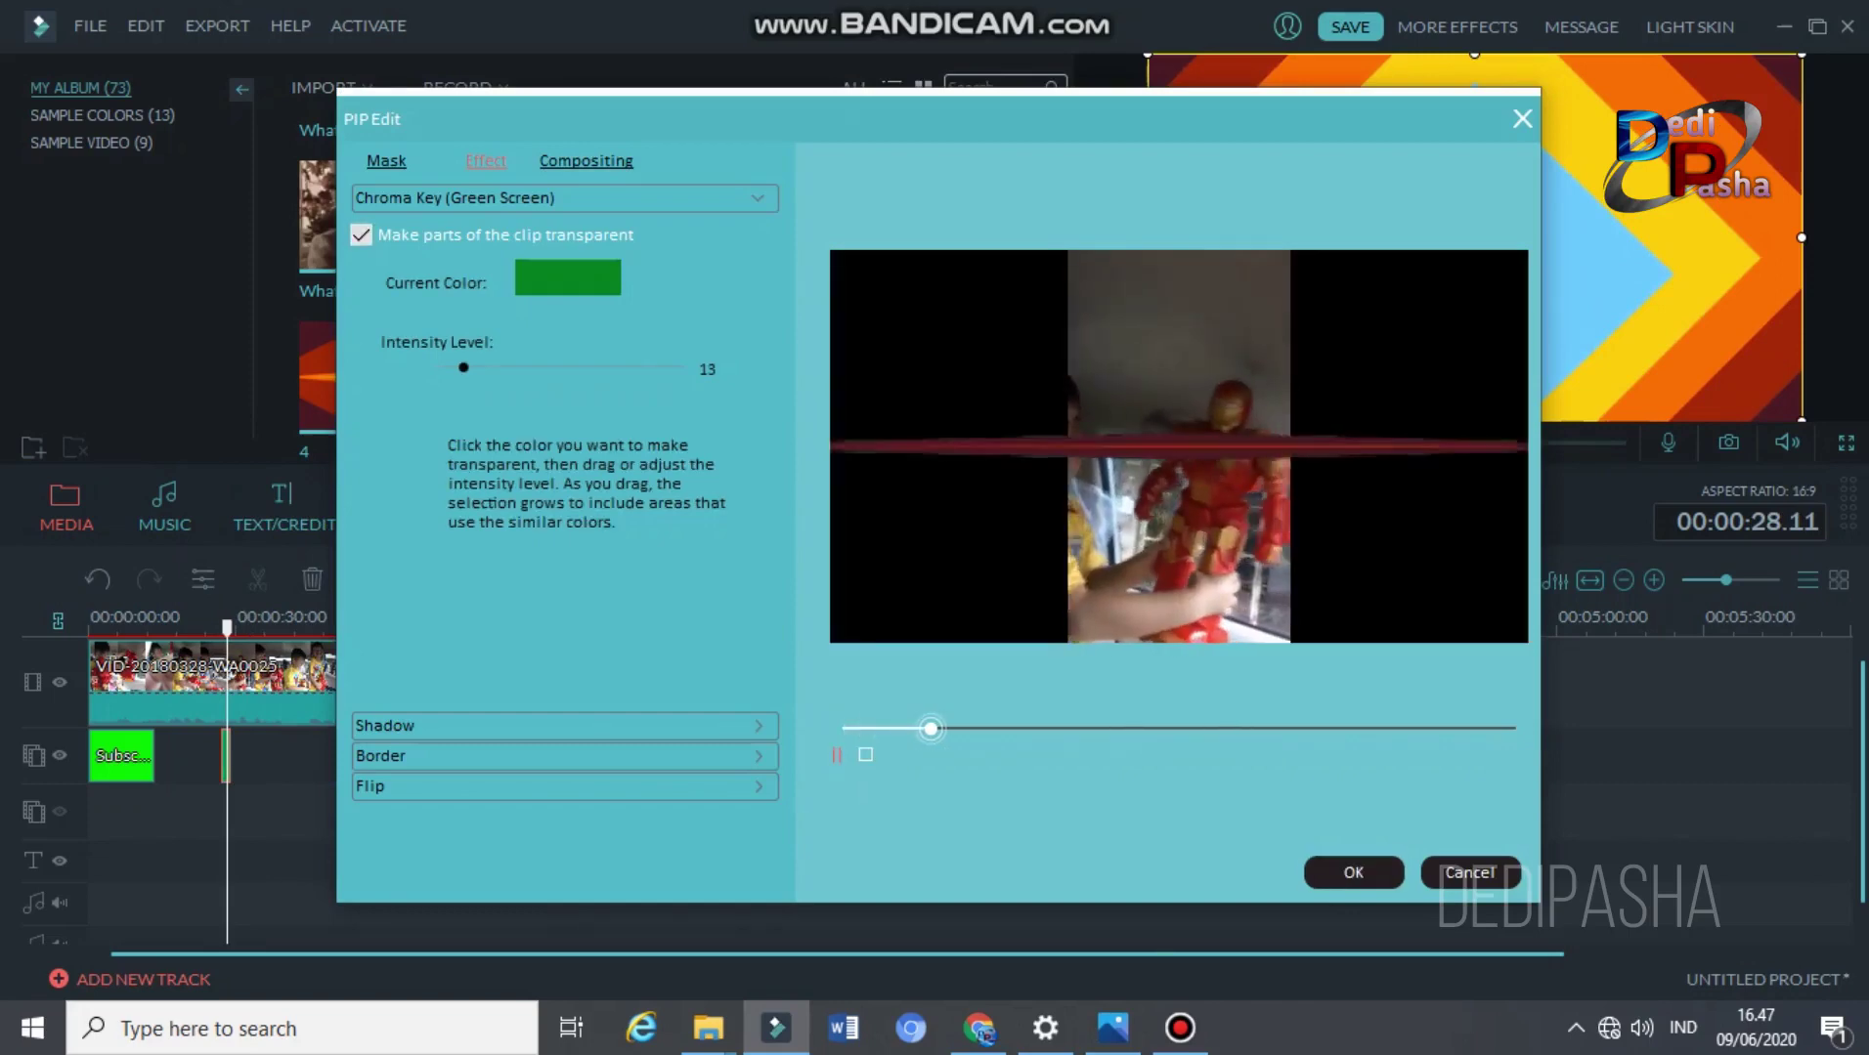
click(1354, 873)
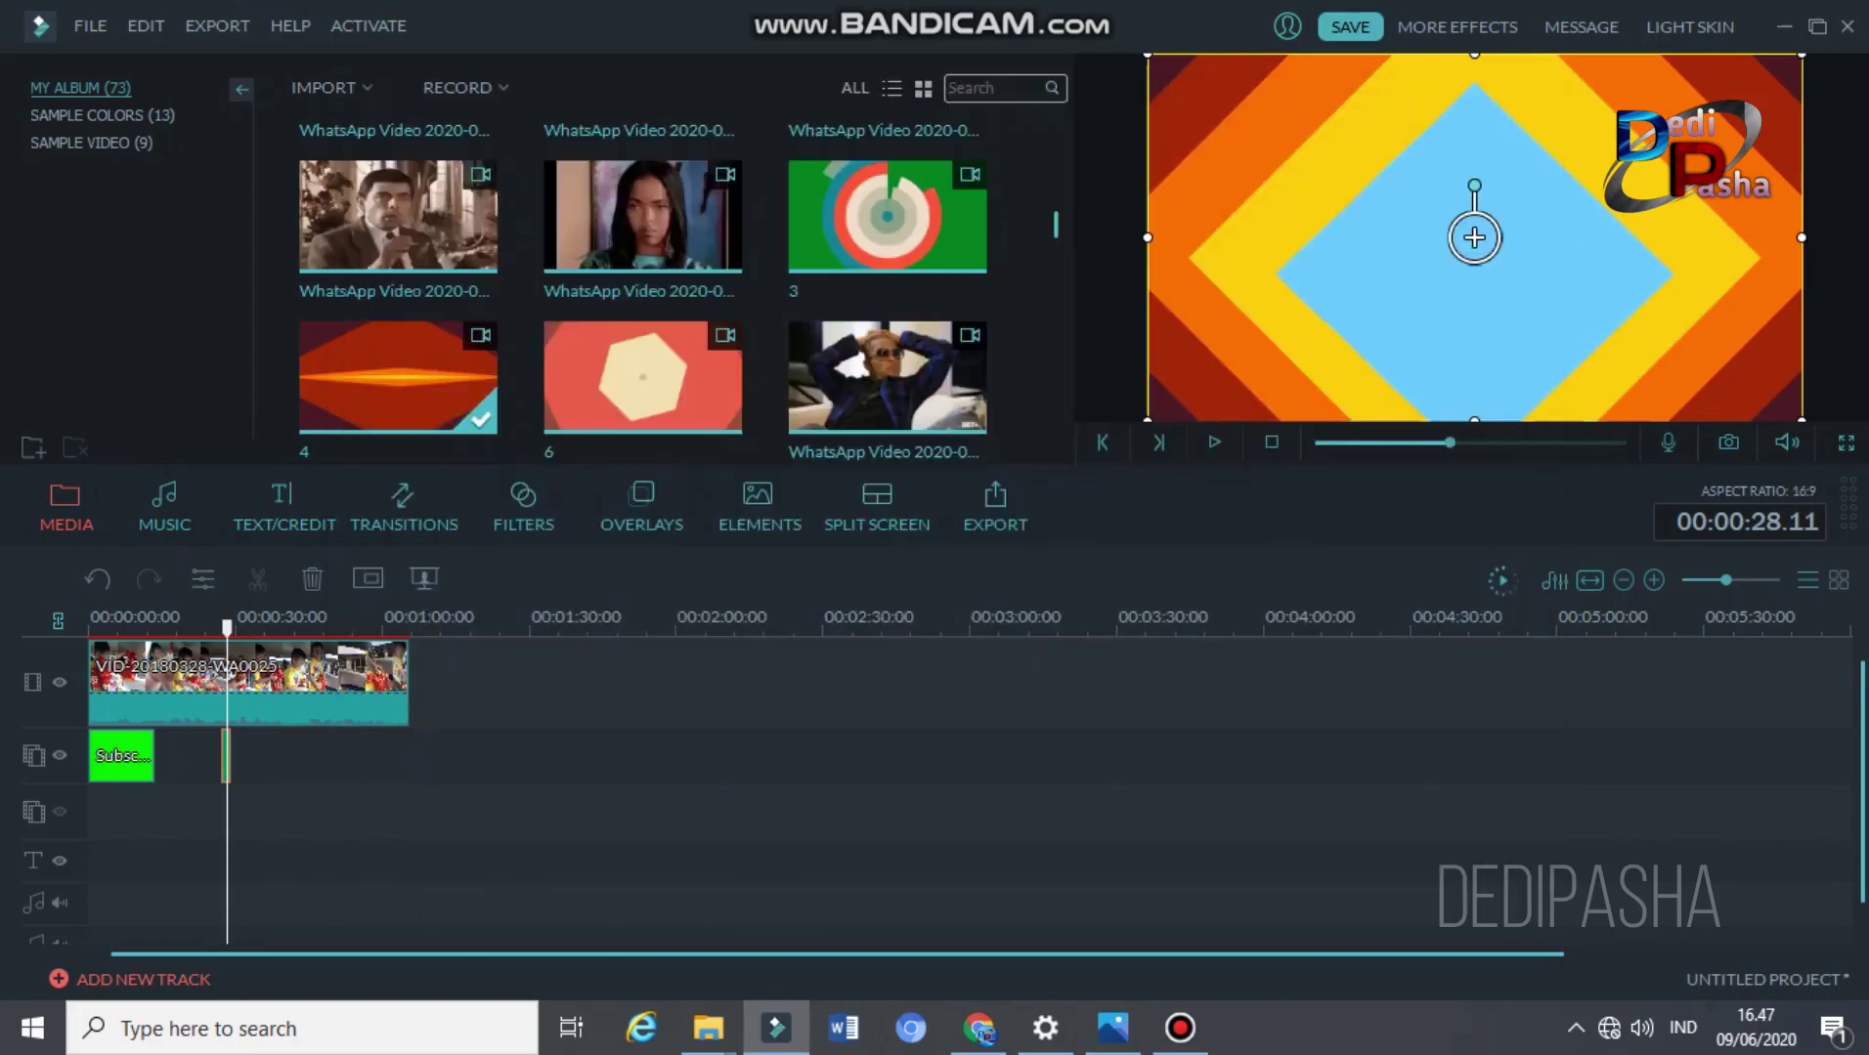
click(321, 620)
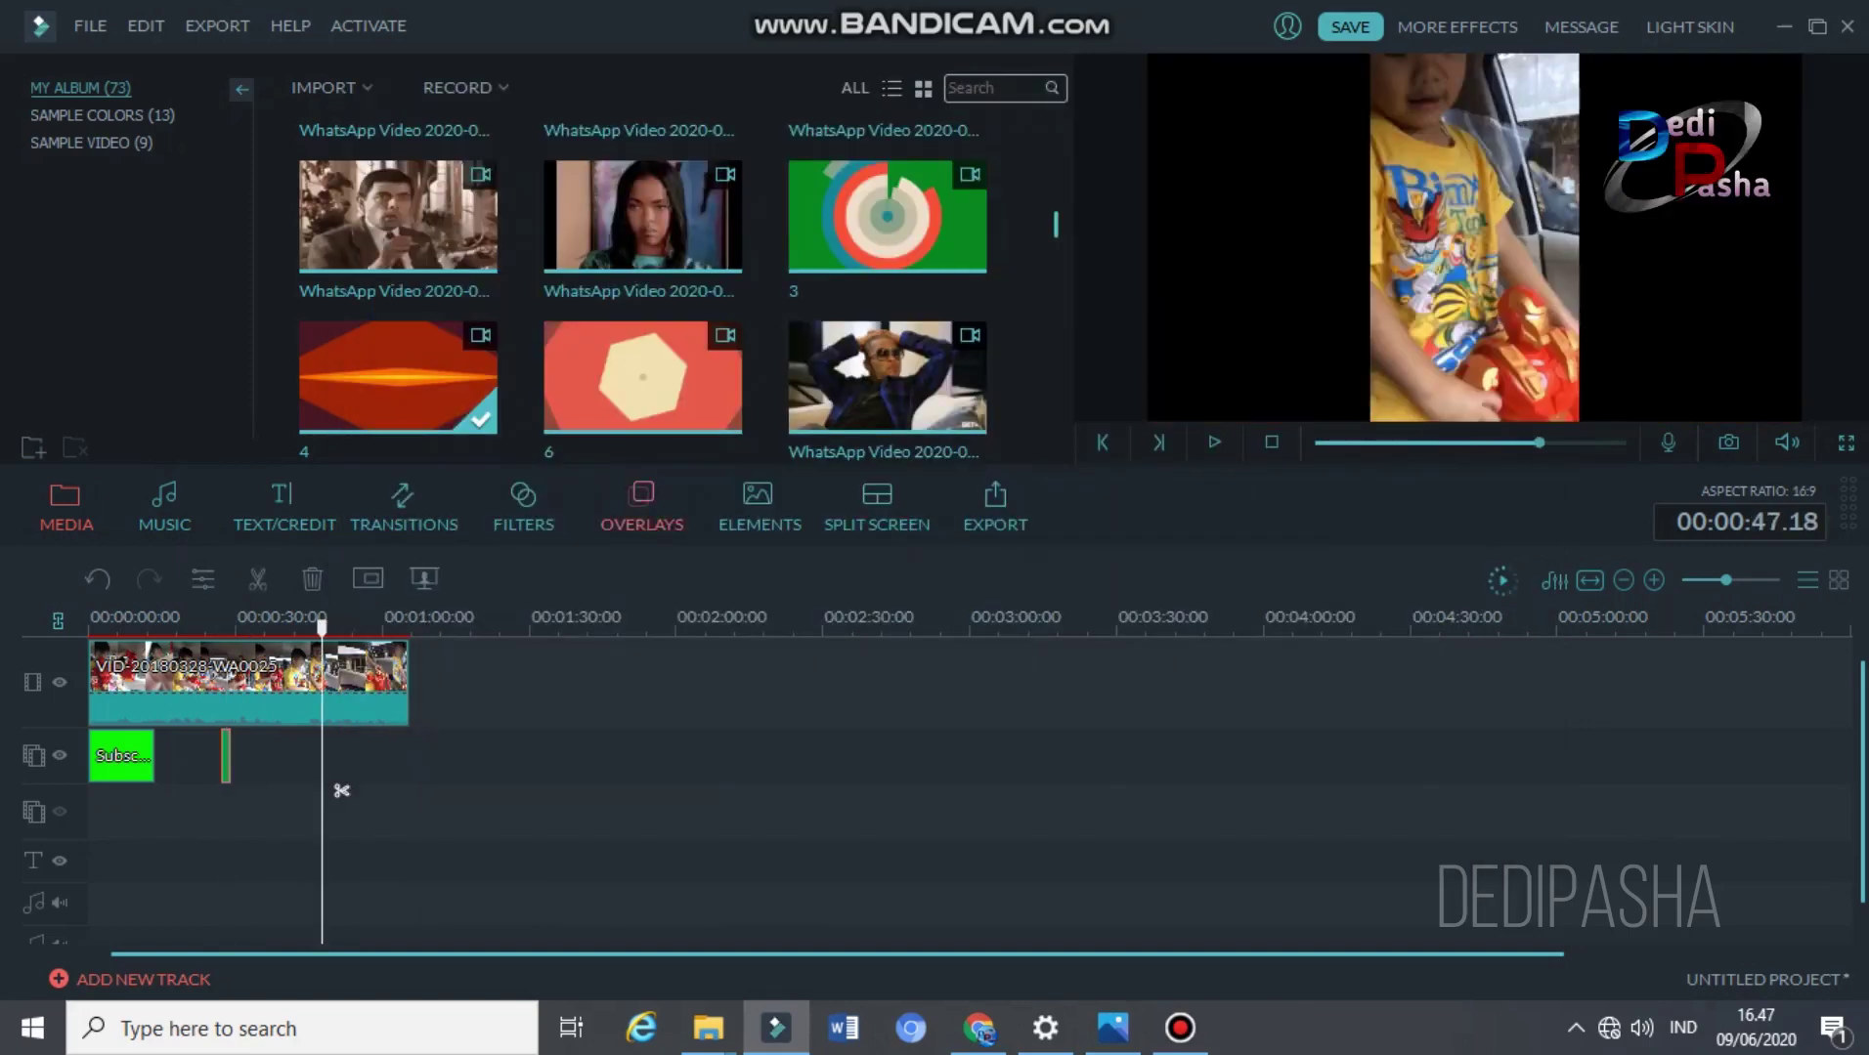
- Place clip 6 on the PiP track at 47 seconds with Chroma Key applied, then play it
drag(642, 380, 326, 756)
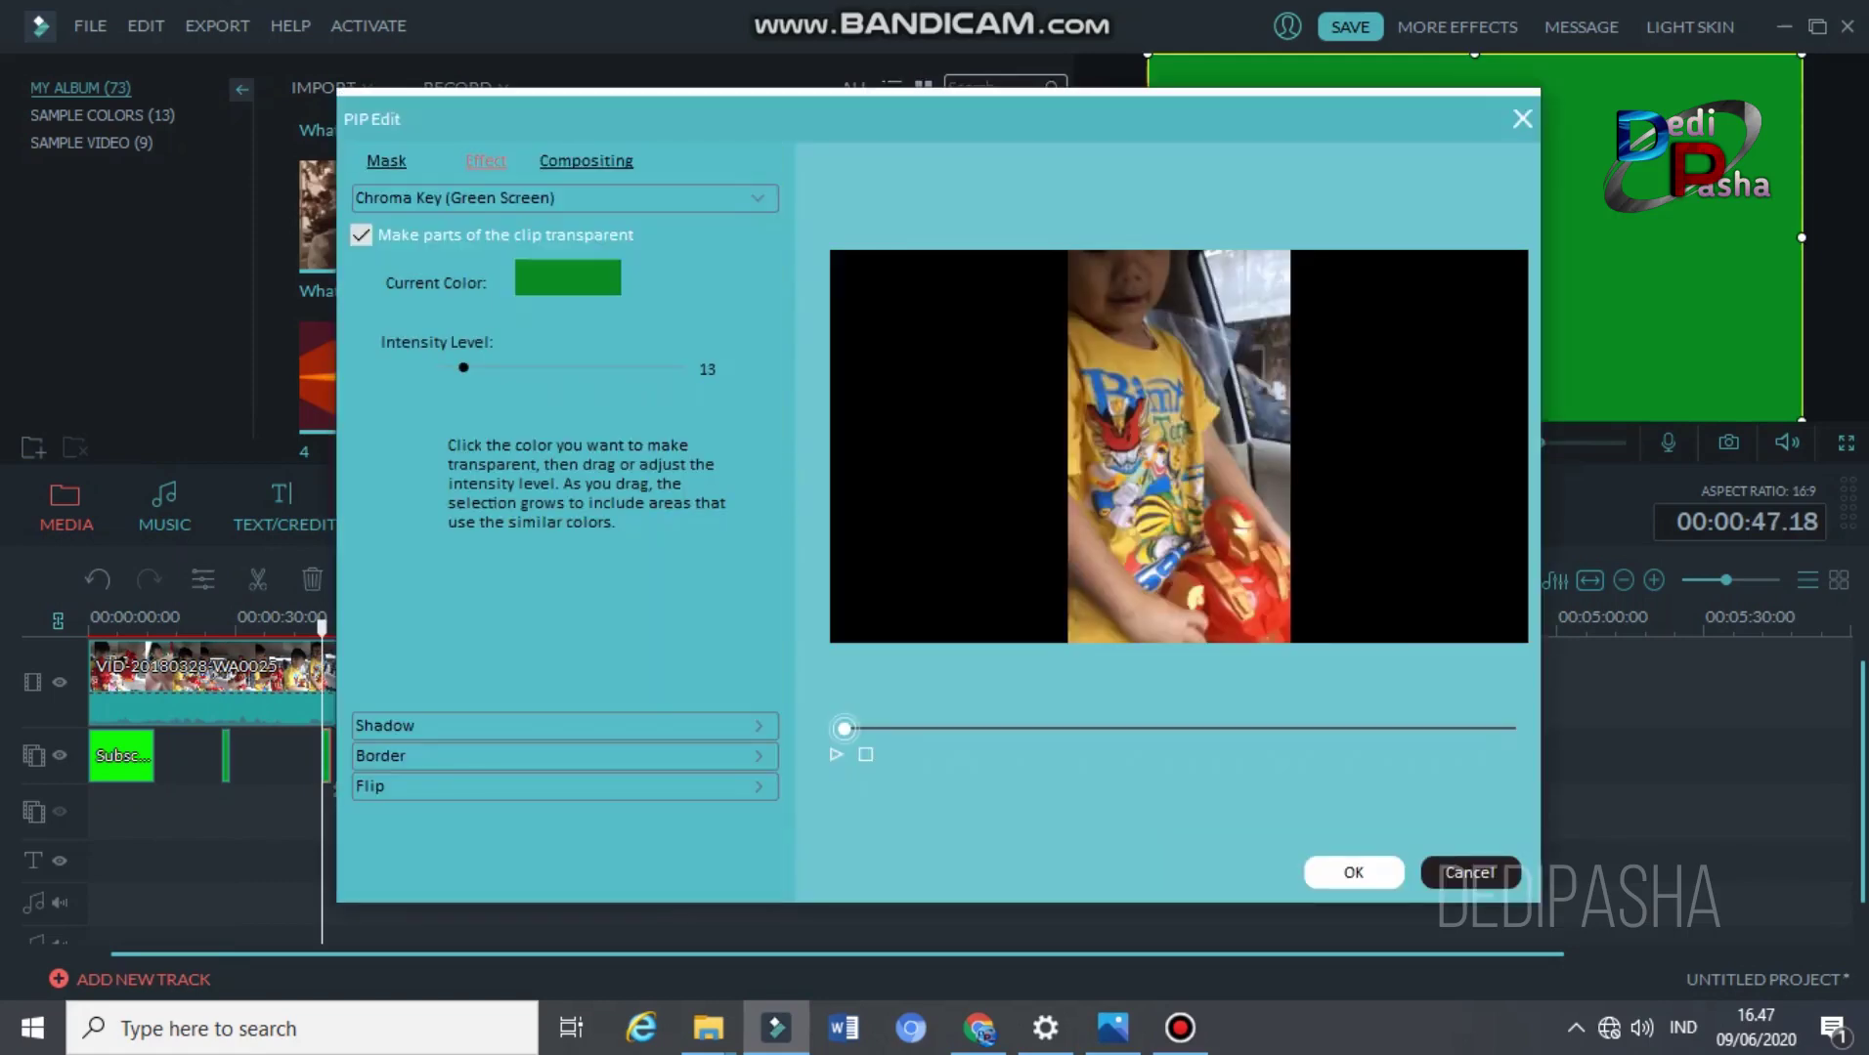
click(1353, 873)
key(space)
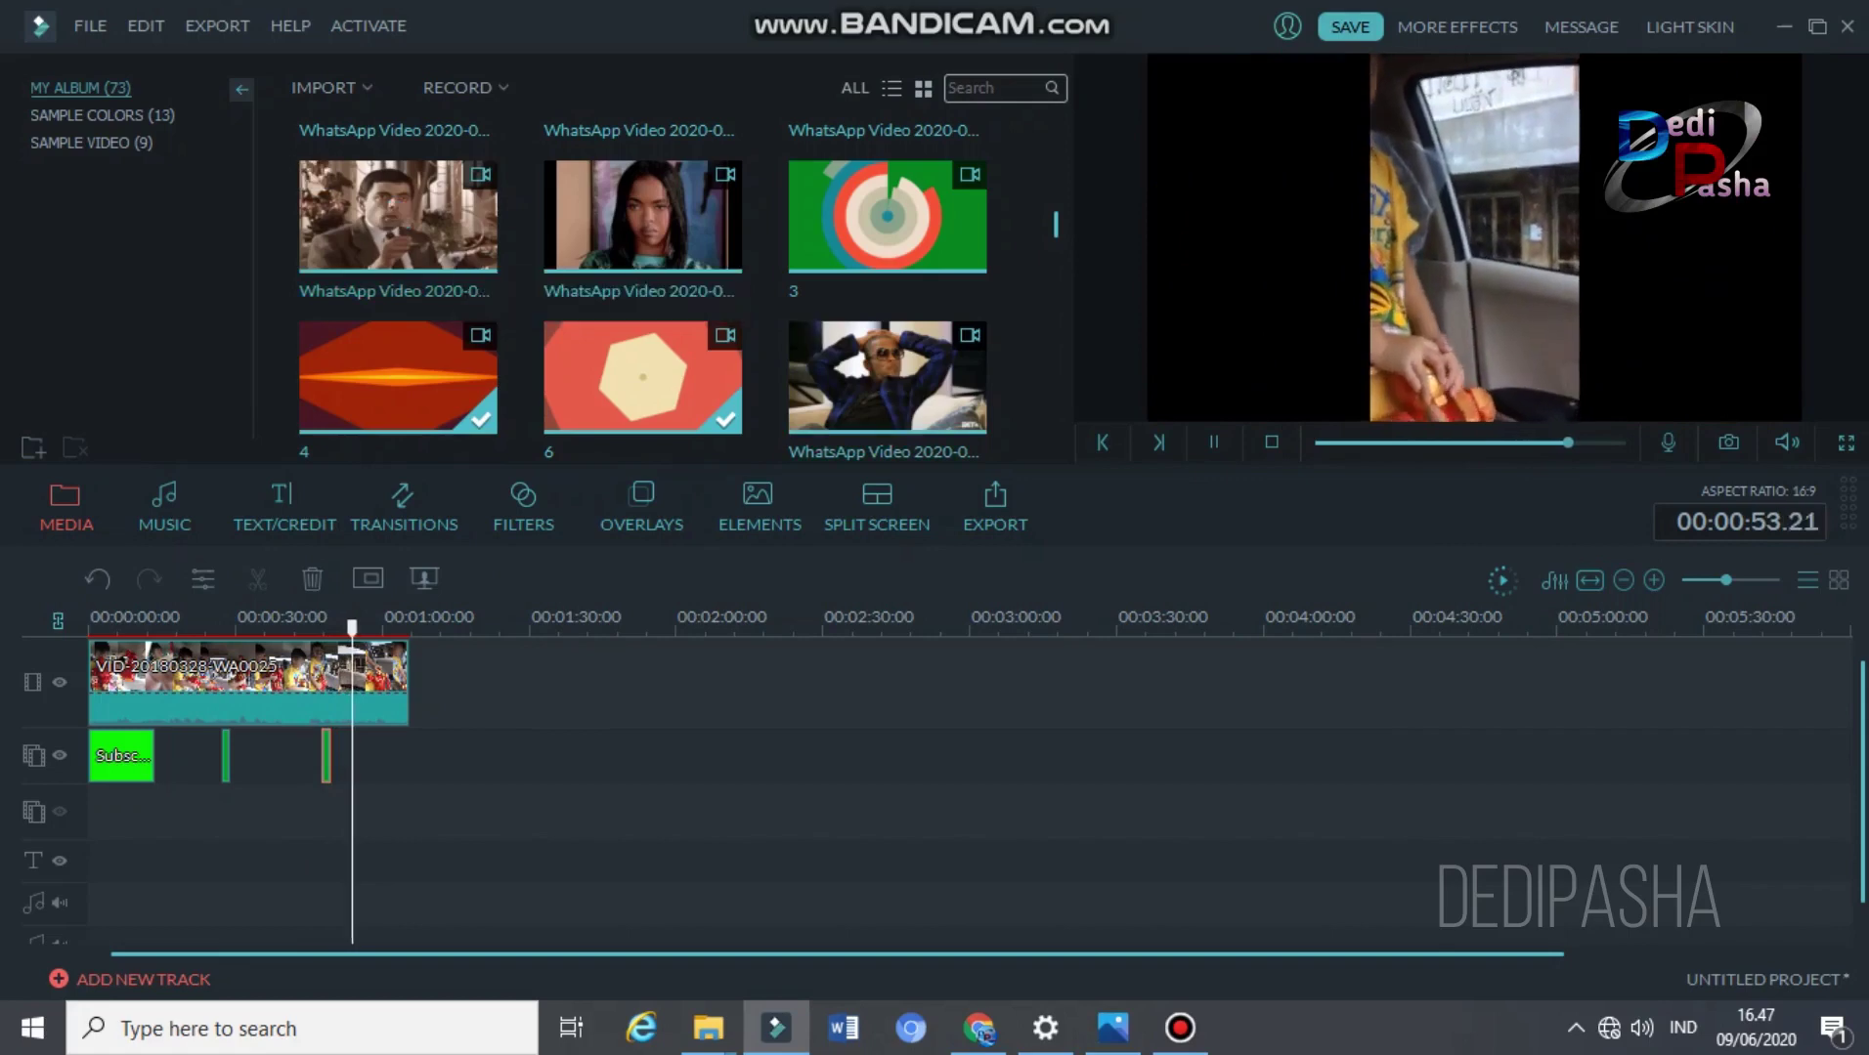
- Scroll through the media library while the preview plays past 1:00
scroll(448, 264, down, 5)
scroll(643, 291, down, 5)
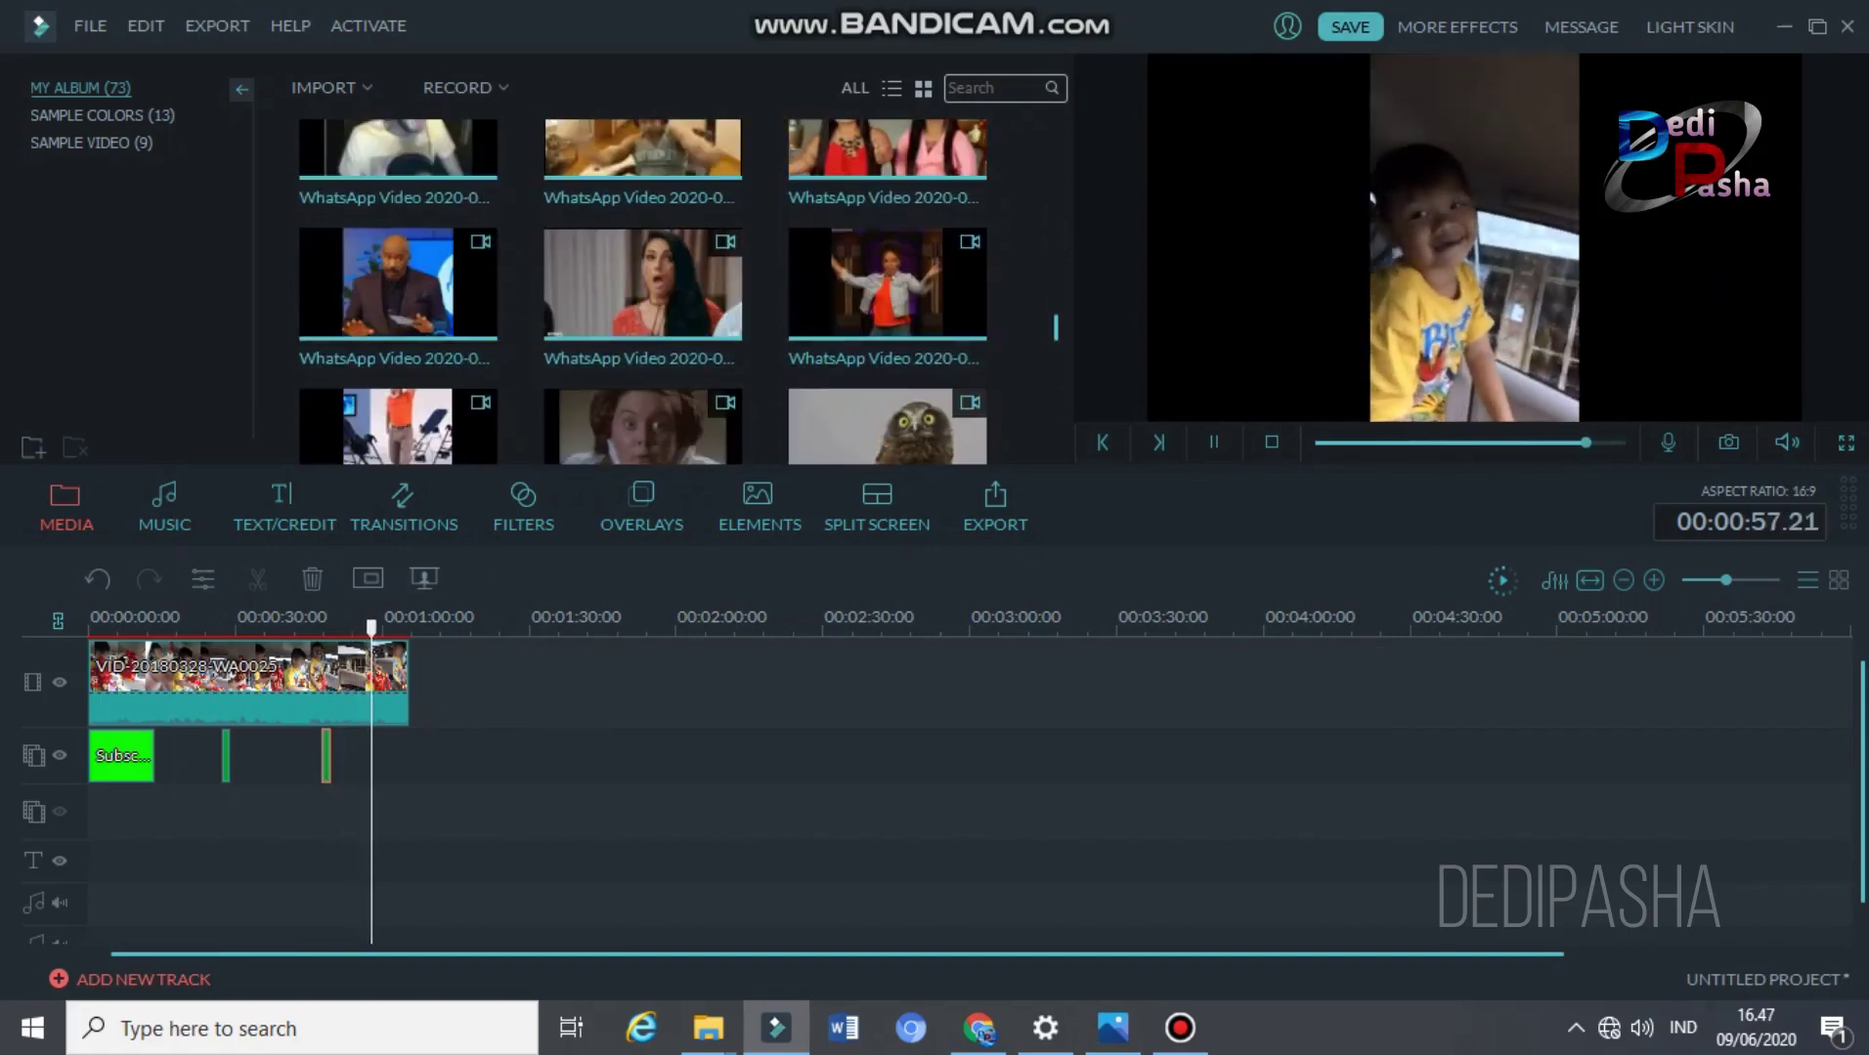
scroll(643, 291, down, 6)
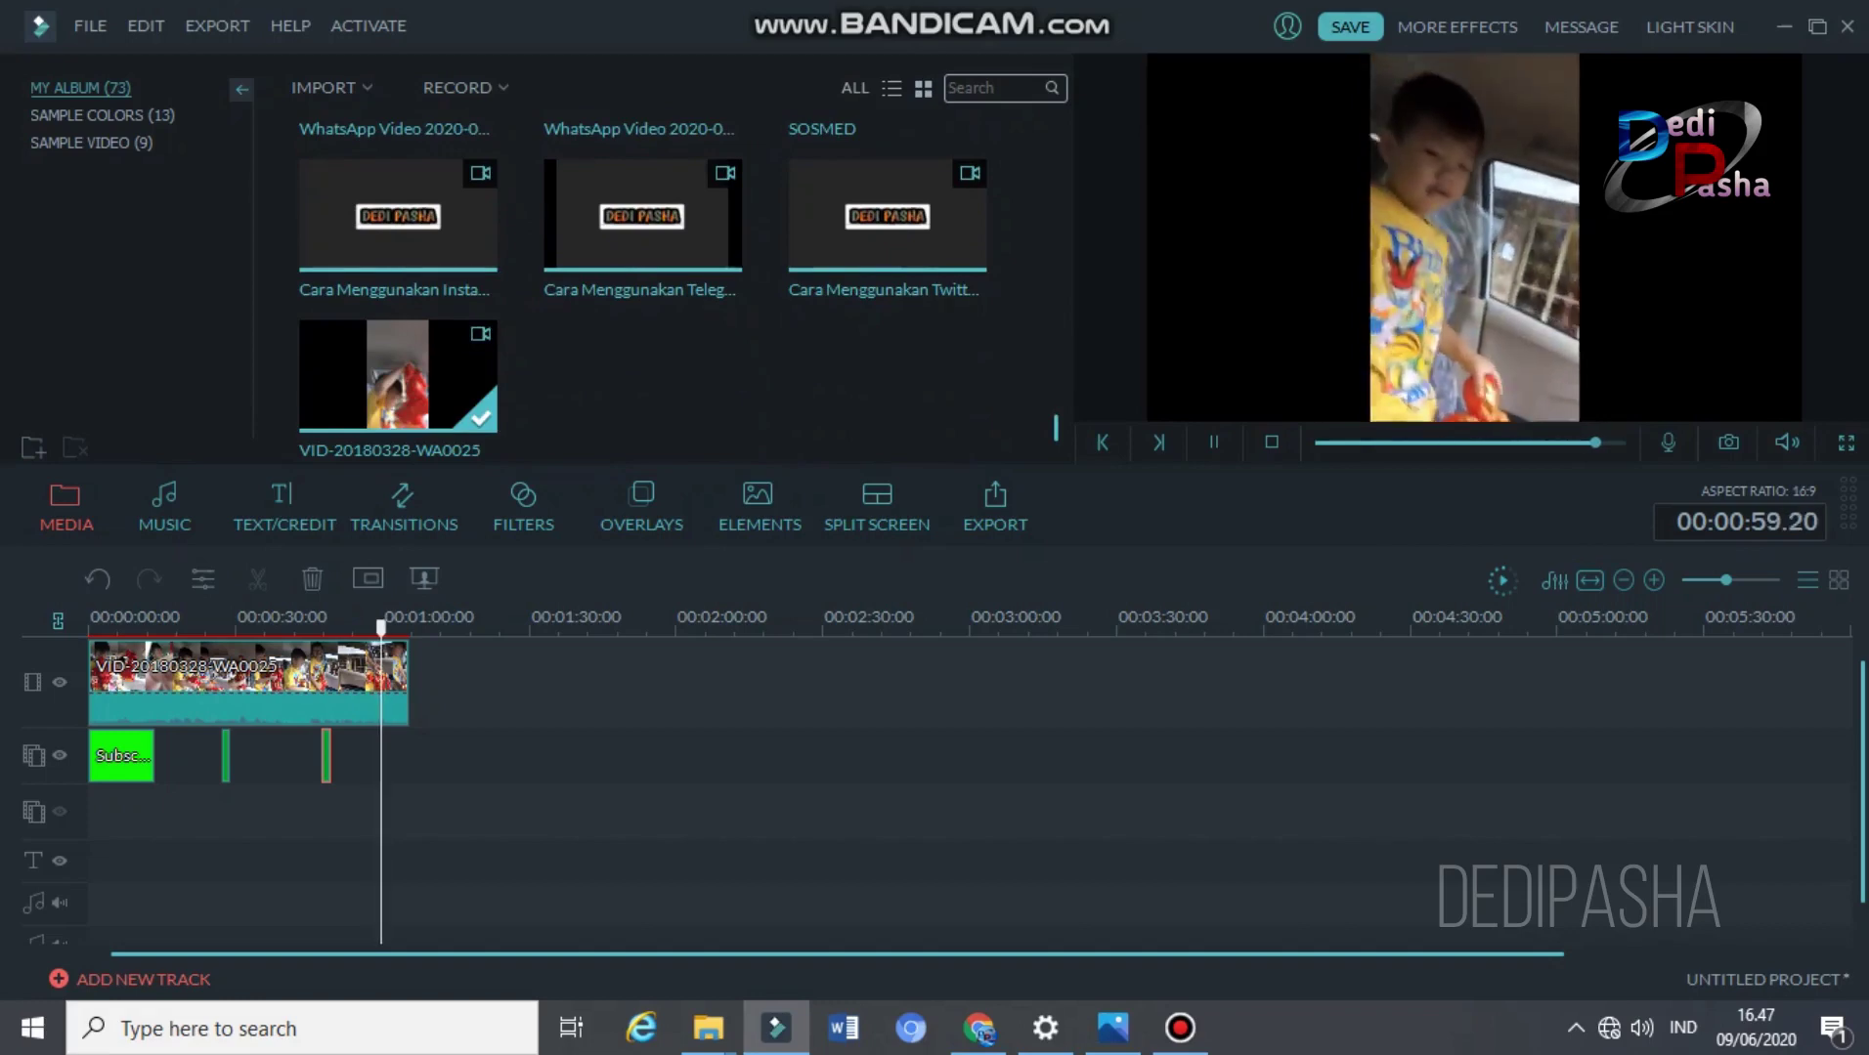
scroll(644, 291, up, 4)
scroll(643, 291, down, 4)
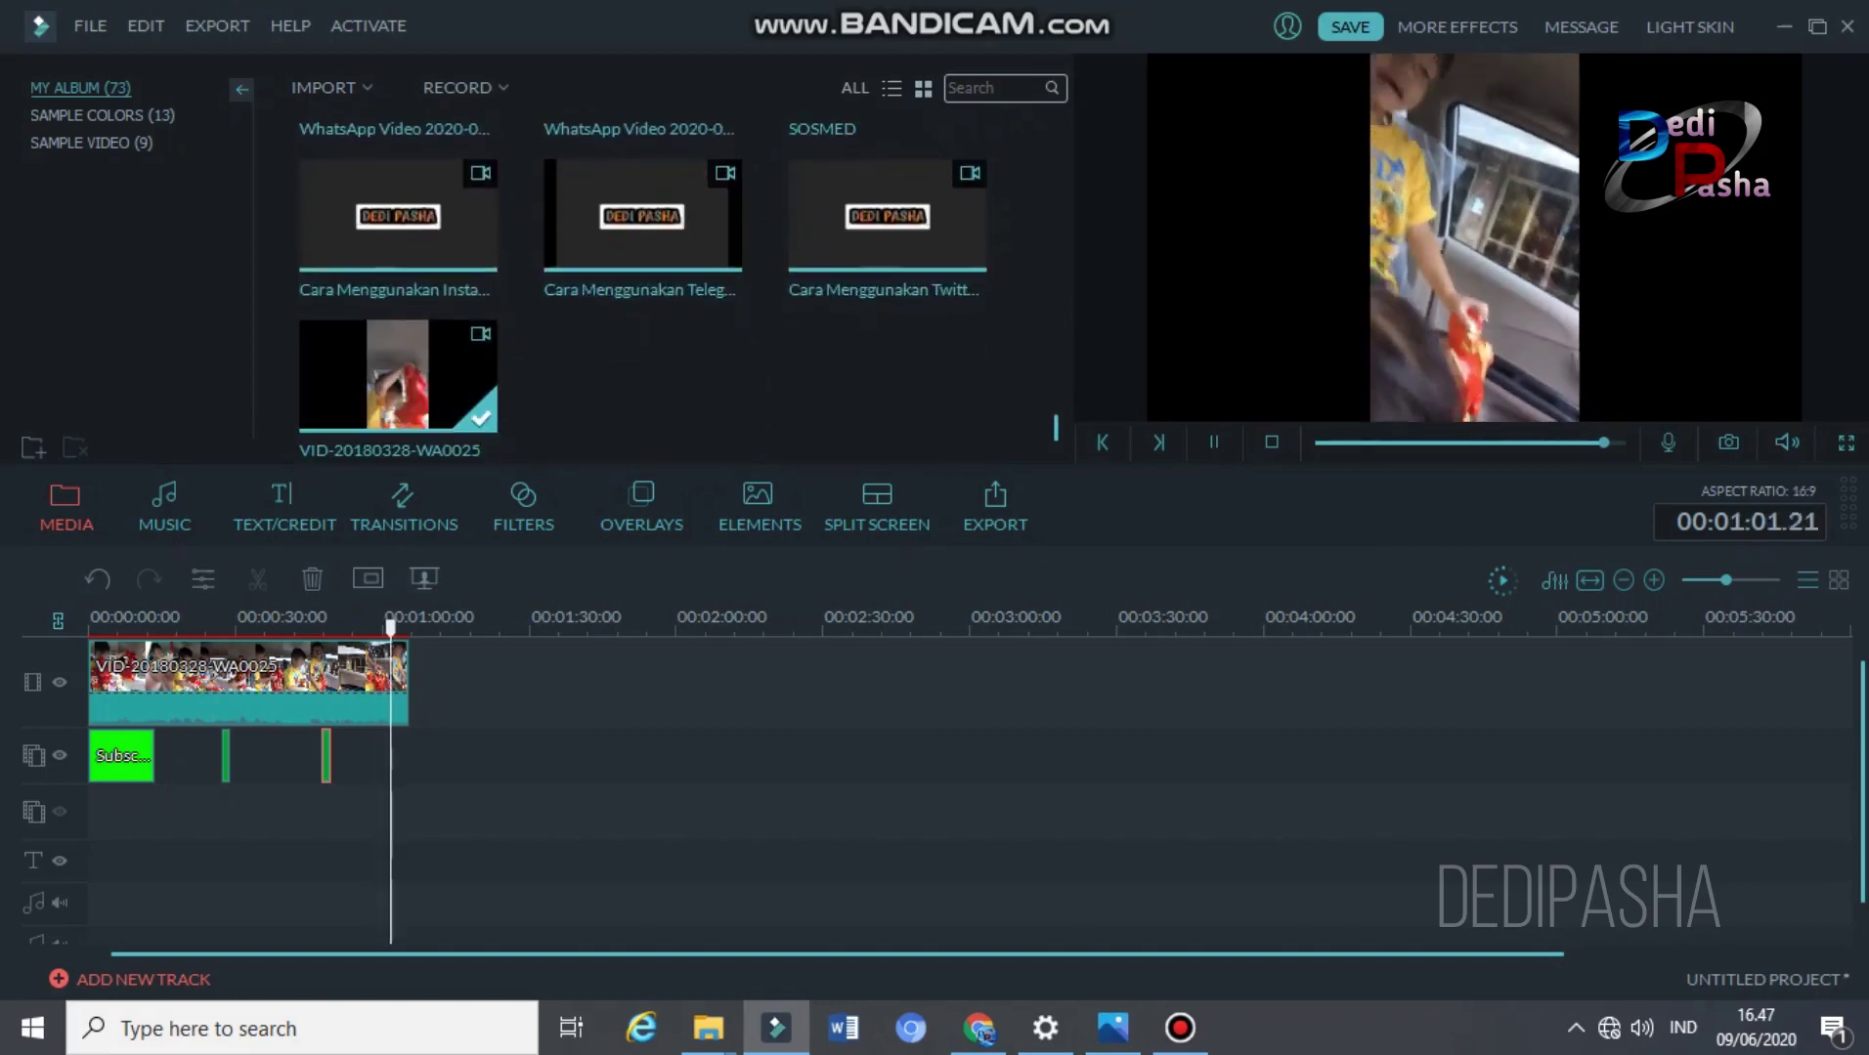
scroll(943, 381, up, 3)
- Place the SOSMED clip on the PiP track right after the Subscribe clip, around 0:13
drag(943, 381, 418, 791)
drag(198, 812, 177, 756)
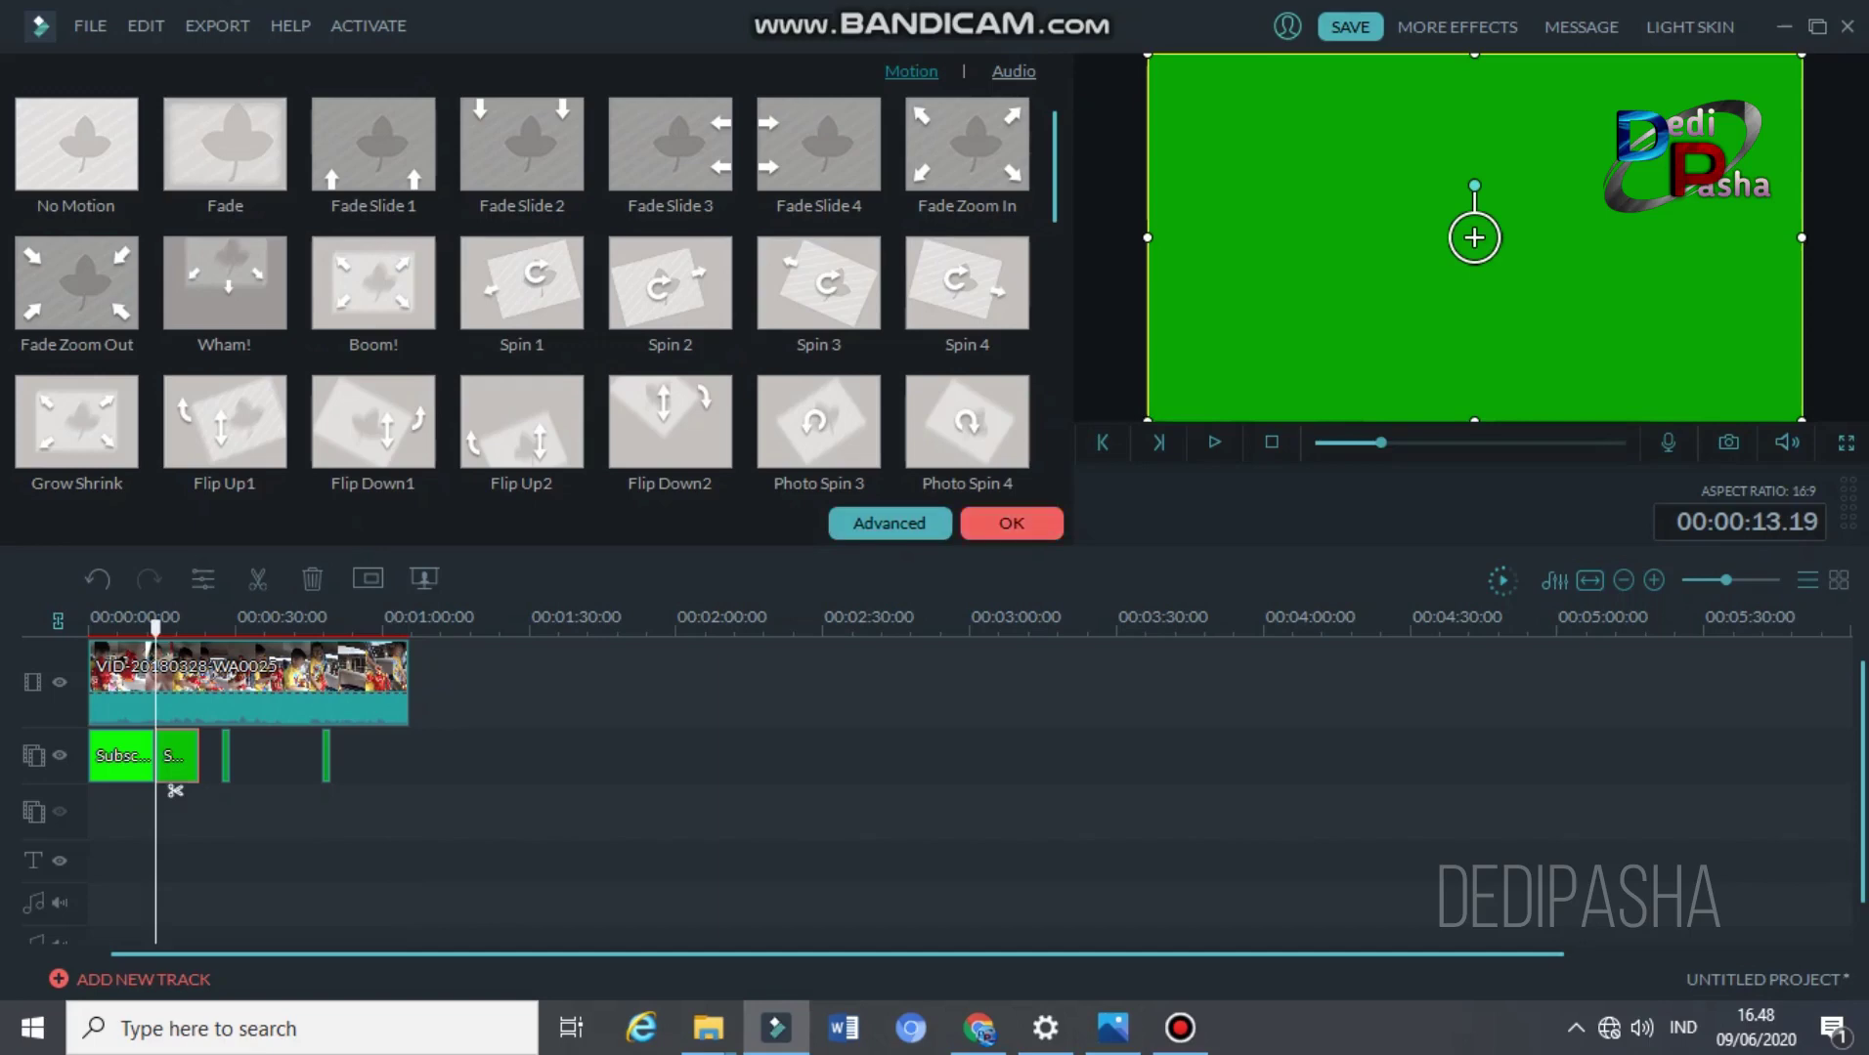
click(1012, 524)
double_click(177, 757)
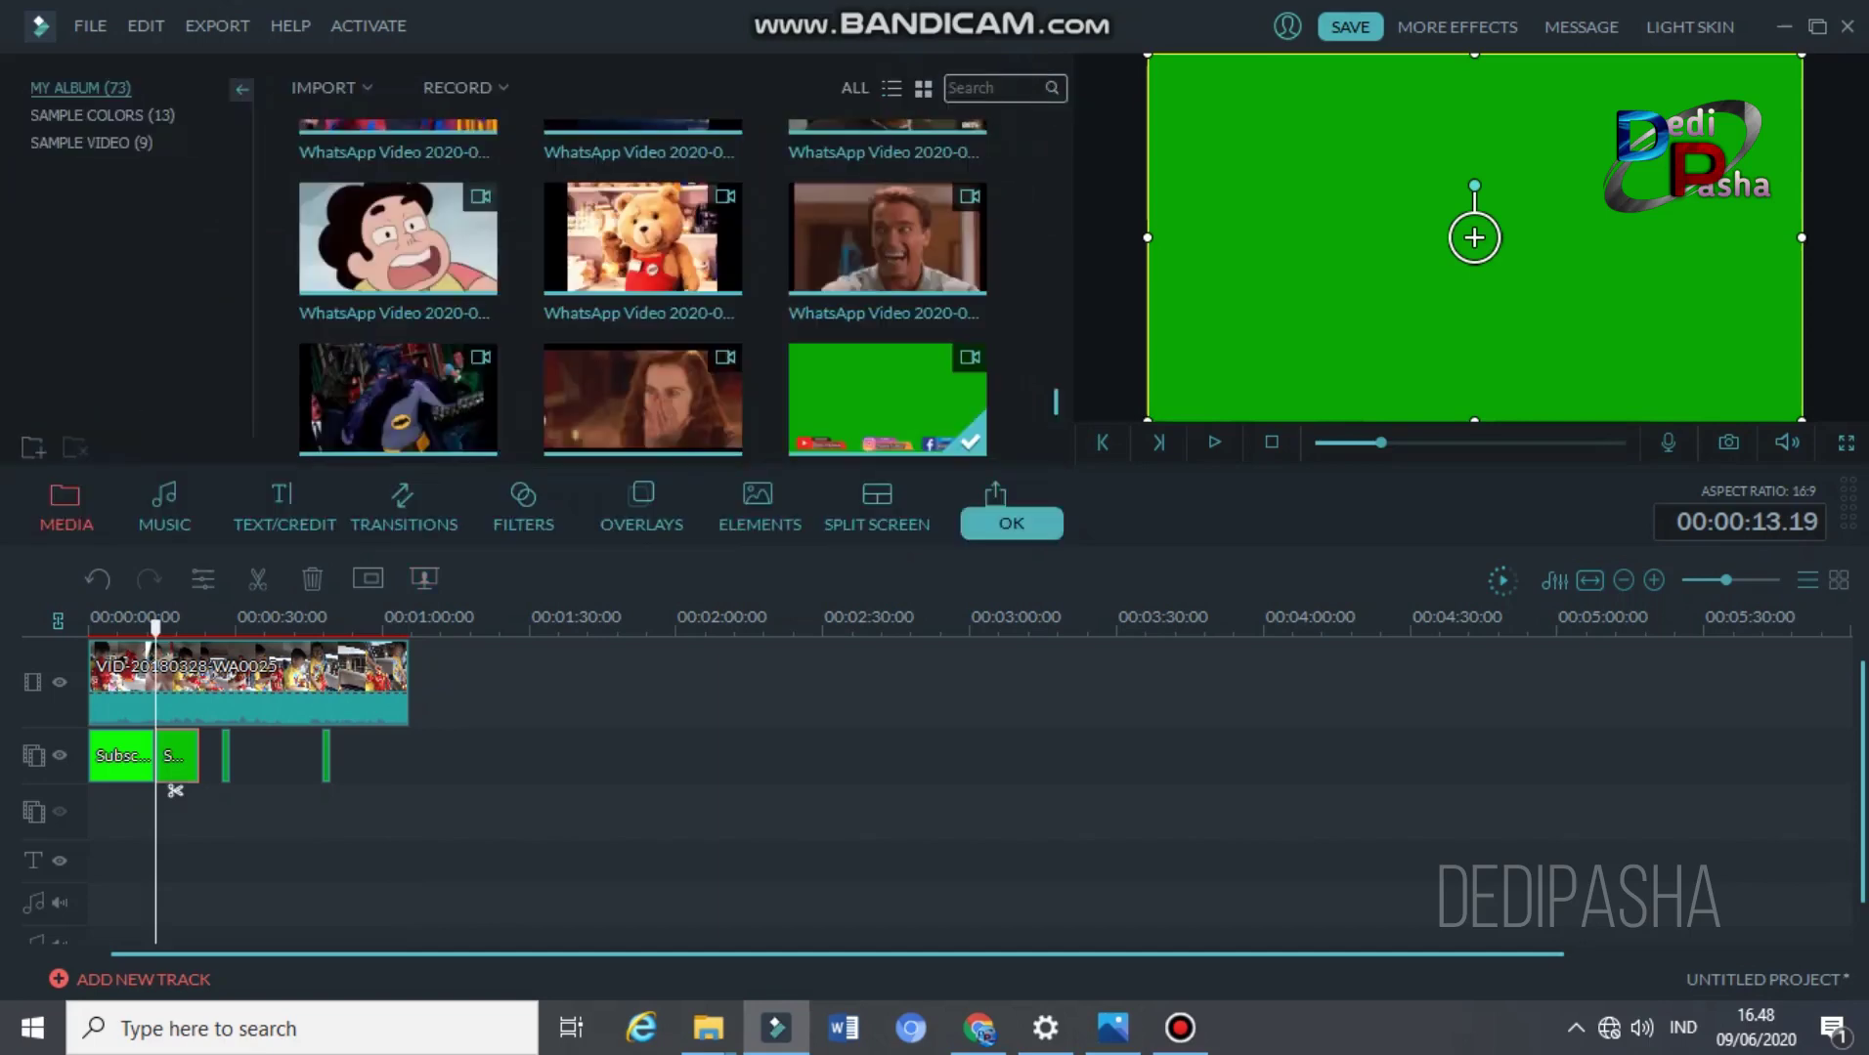
key(Return)
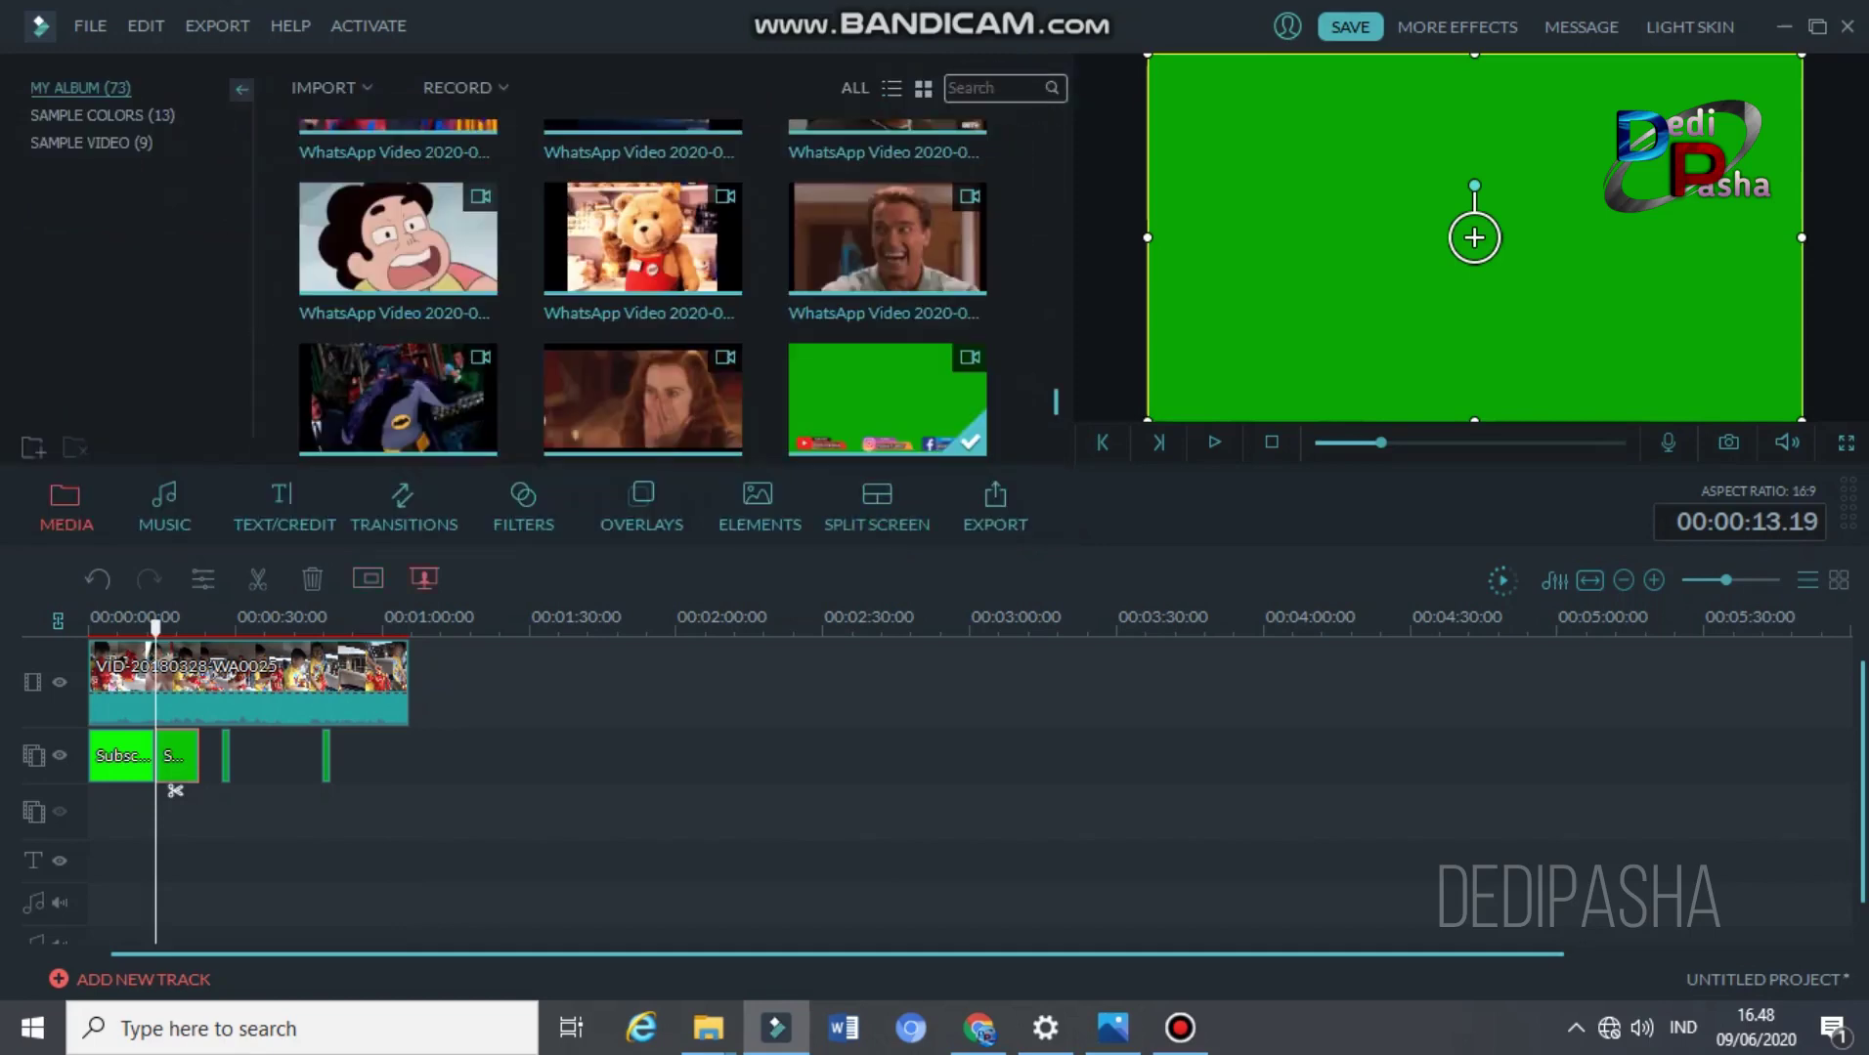
- Key out the SOSMED clip's green with Chroma Key at intensity 5 and play it back
click(424, 578)
click(361, 234)
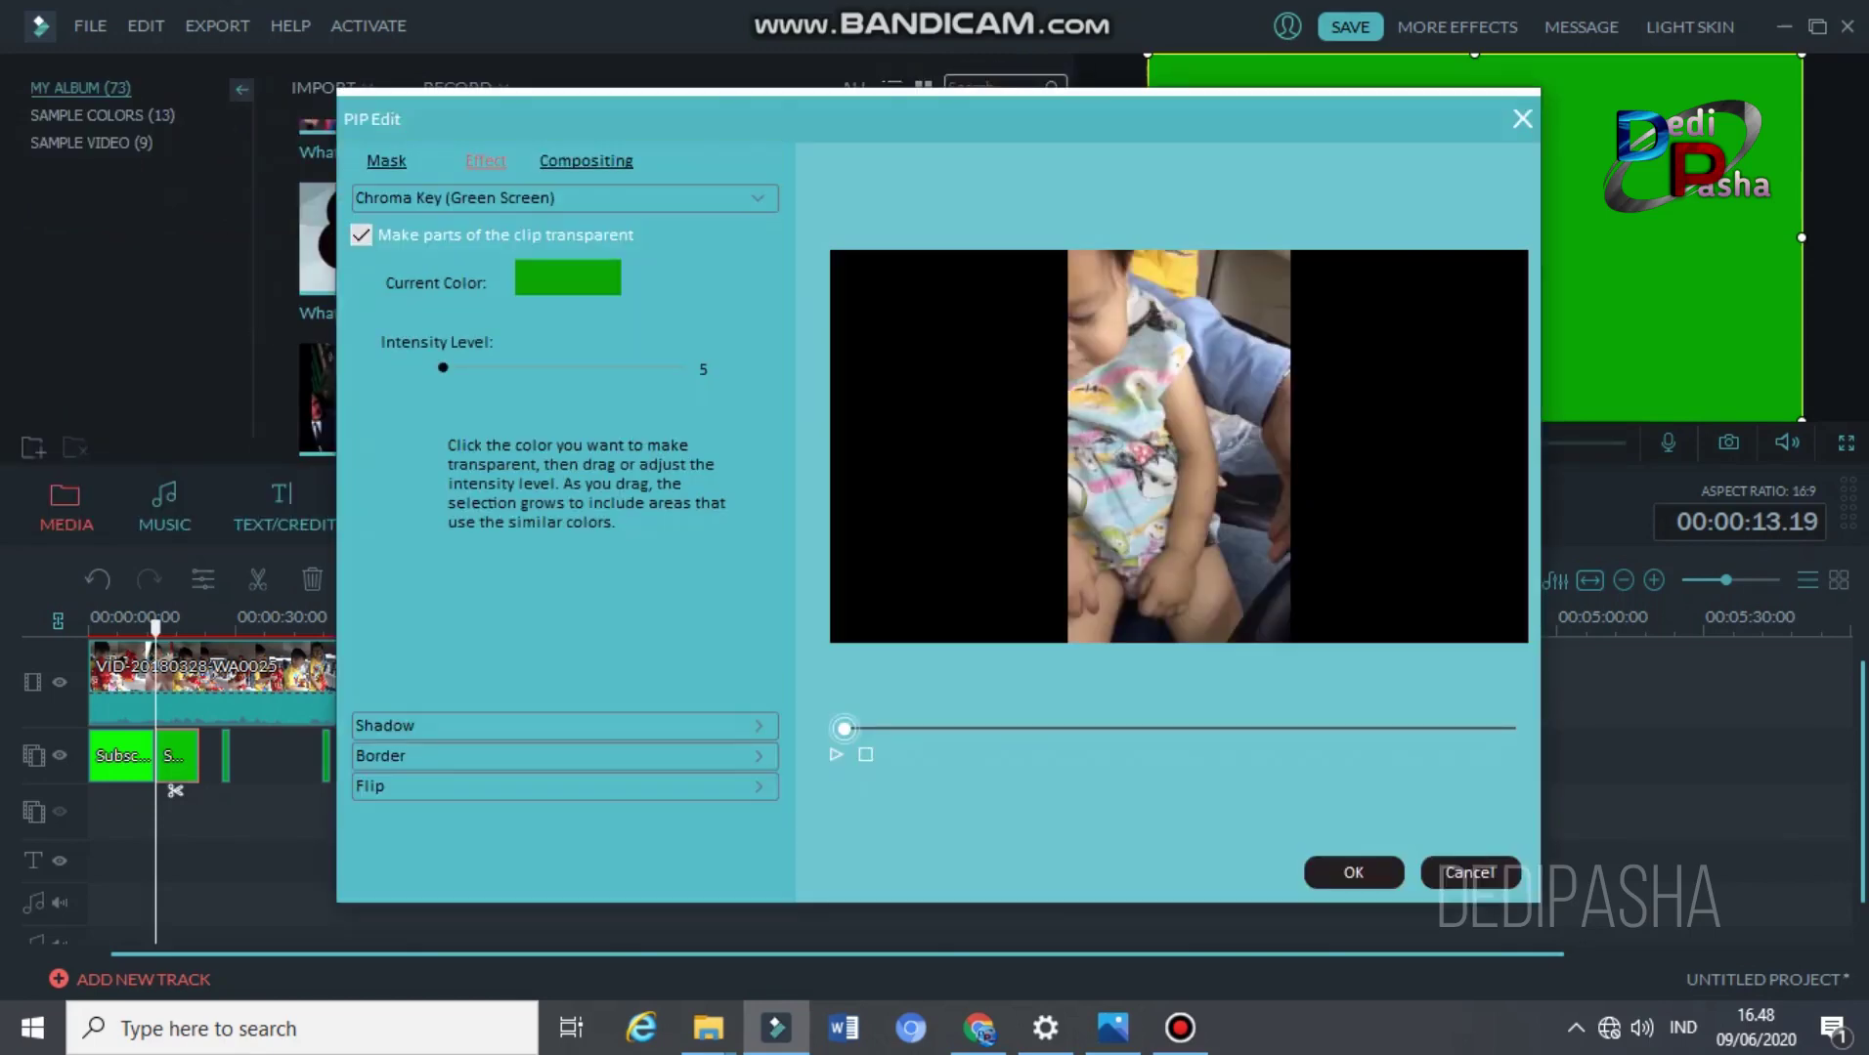
click(1354, 872)
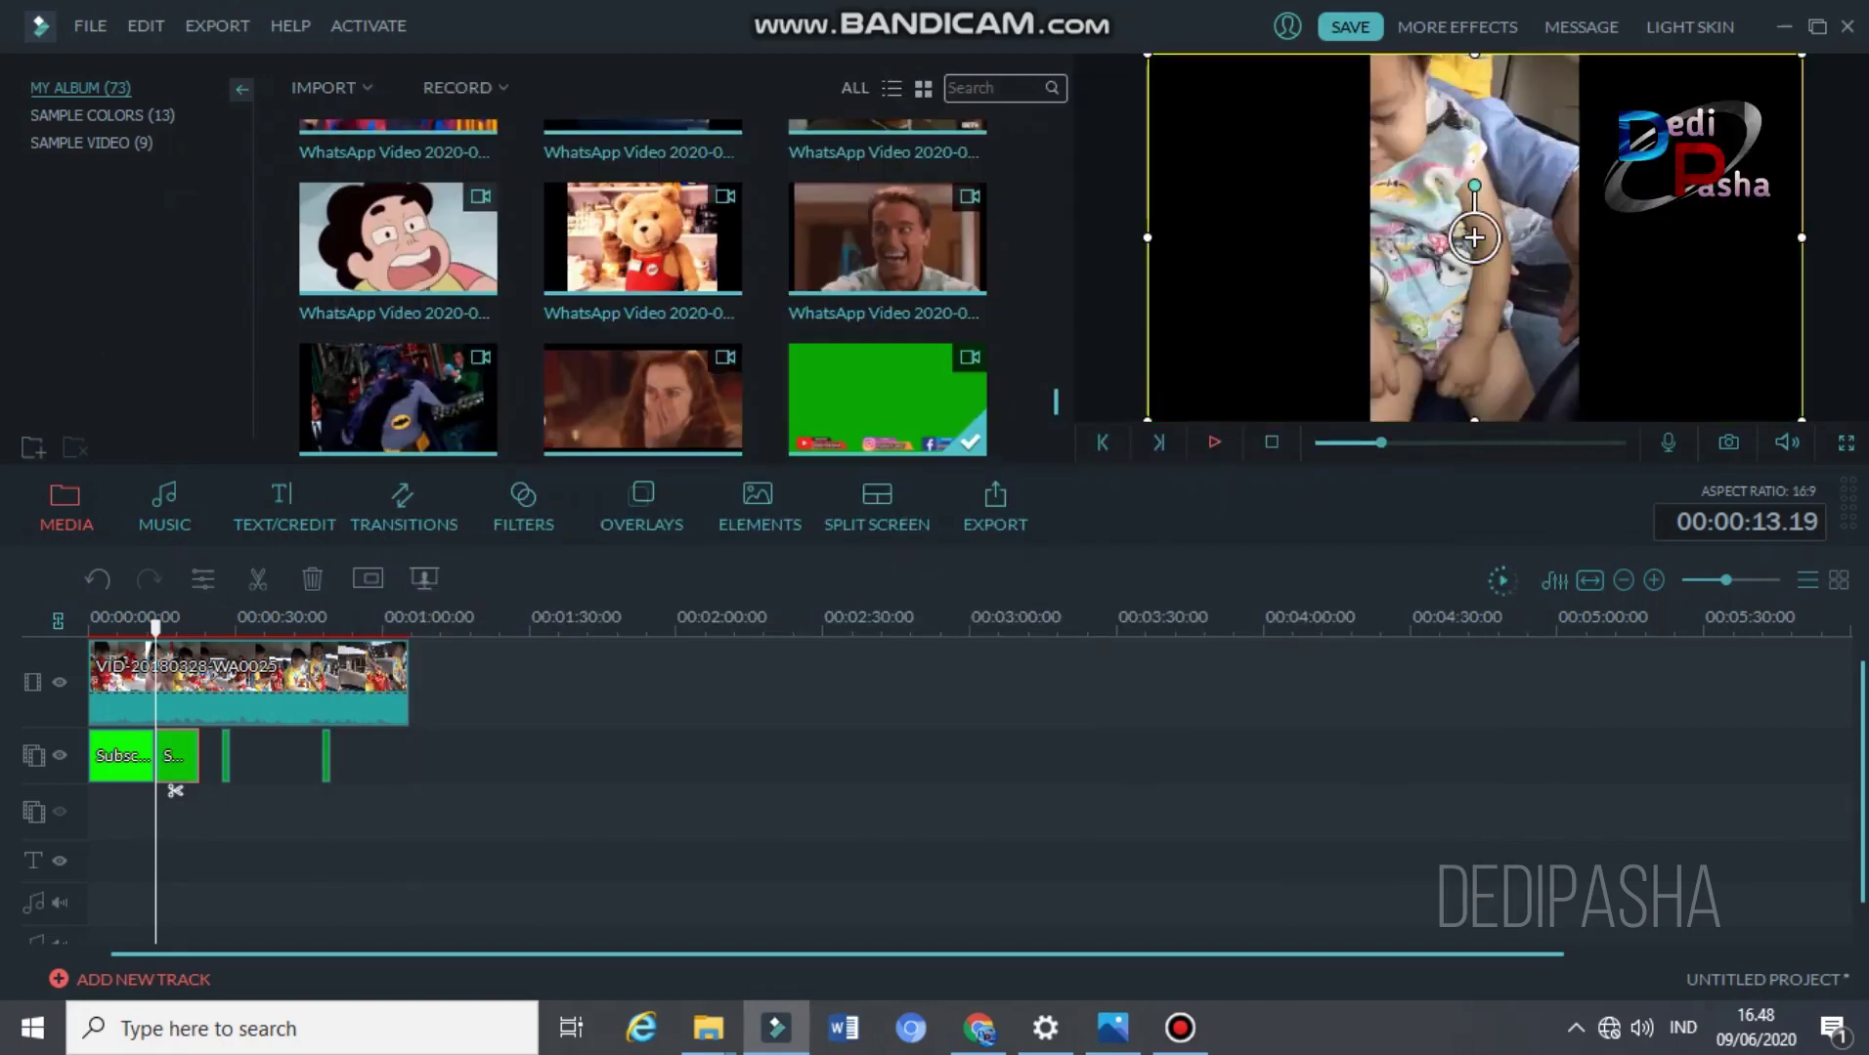
key(space)
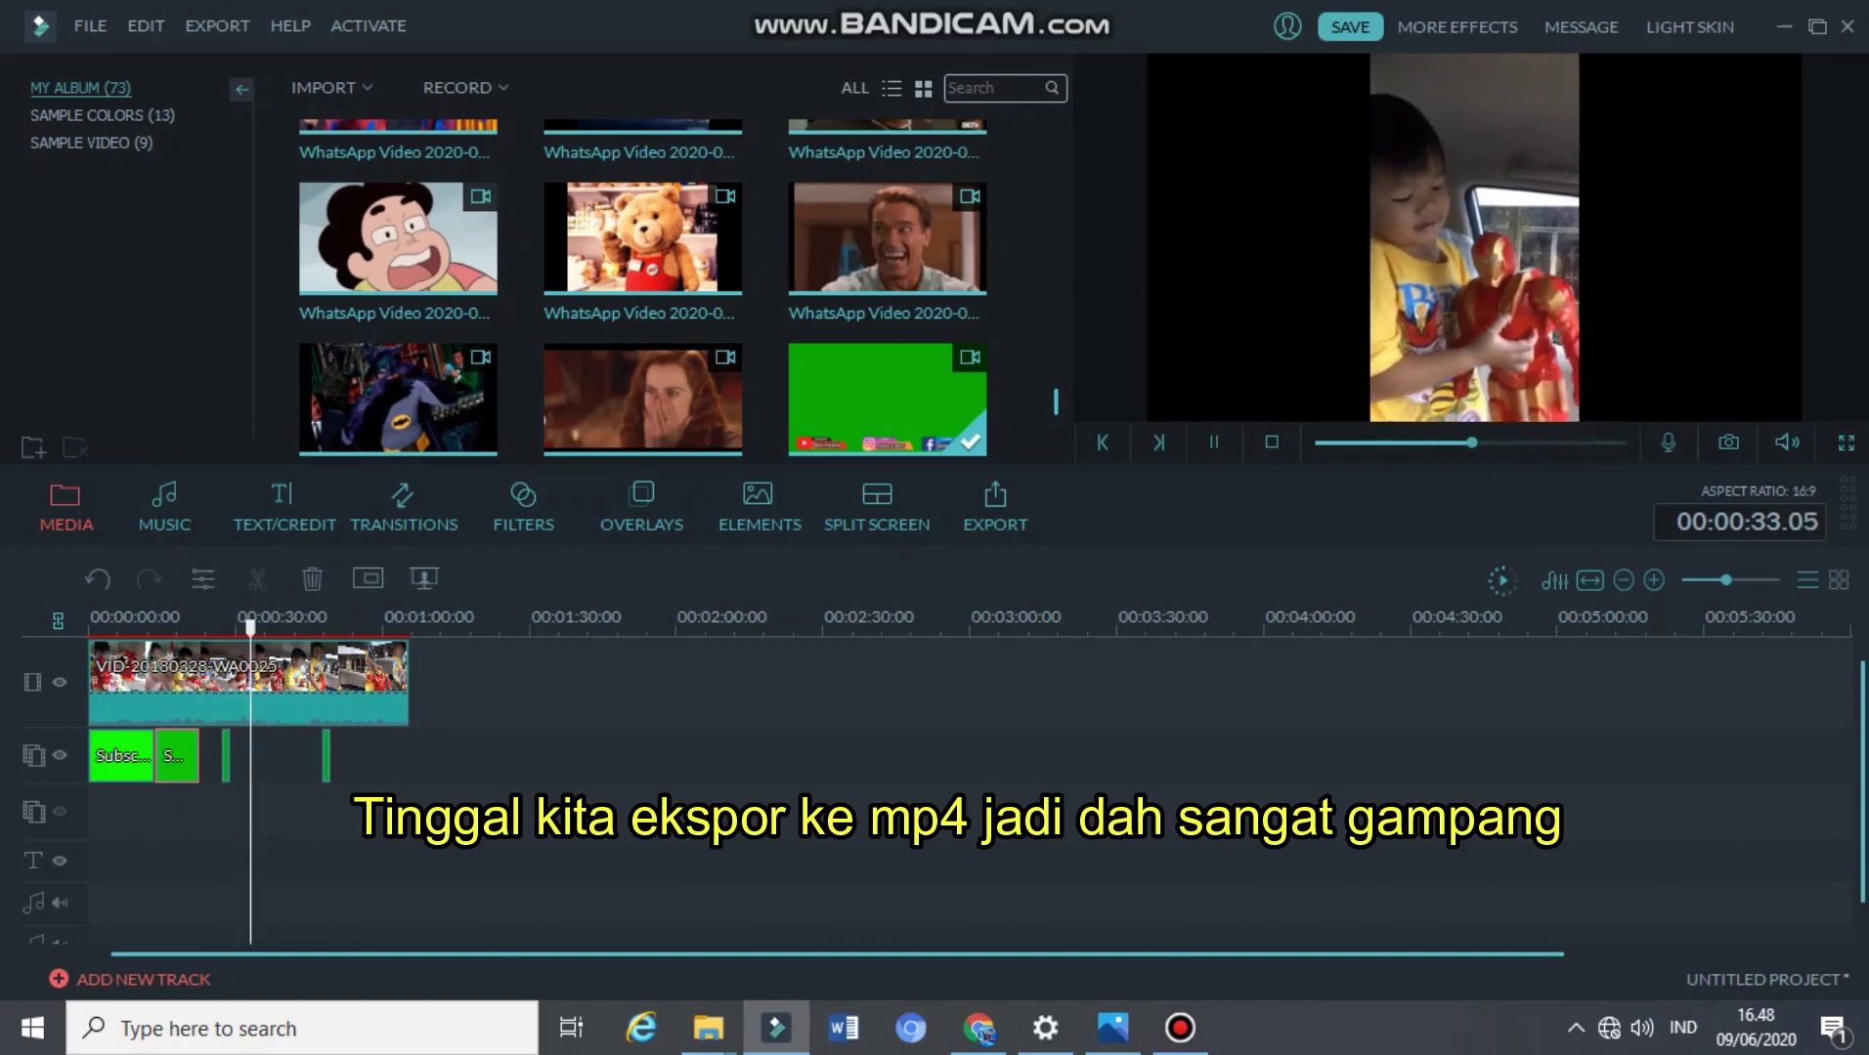
- Bring the Bandicam recorder window to the front
click(1179, 1028)
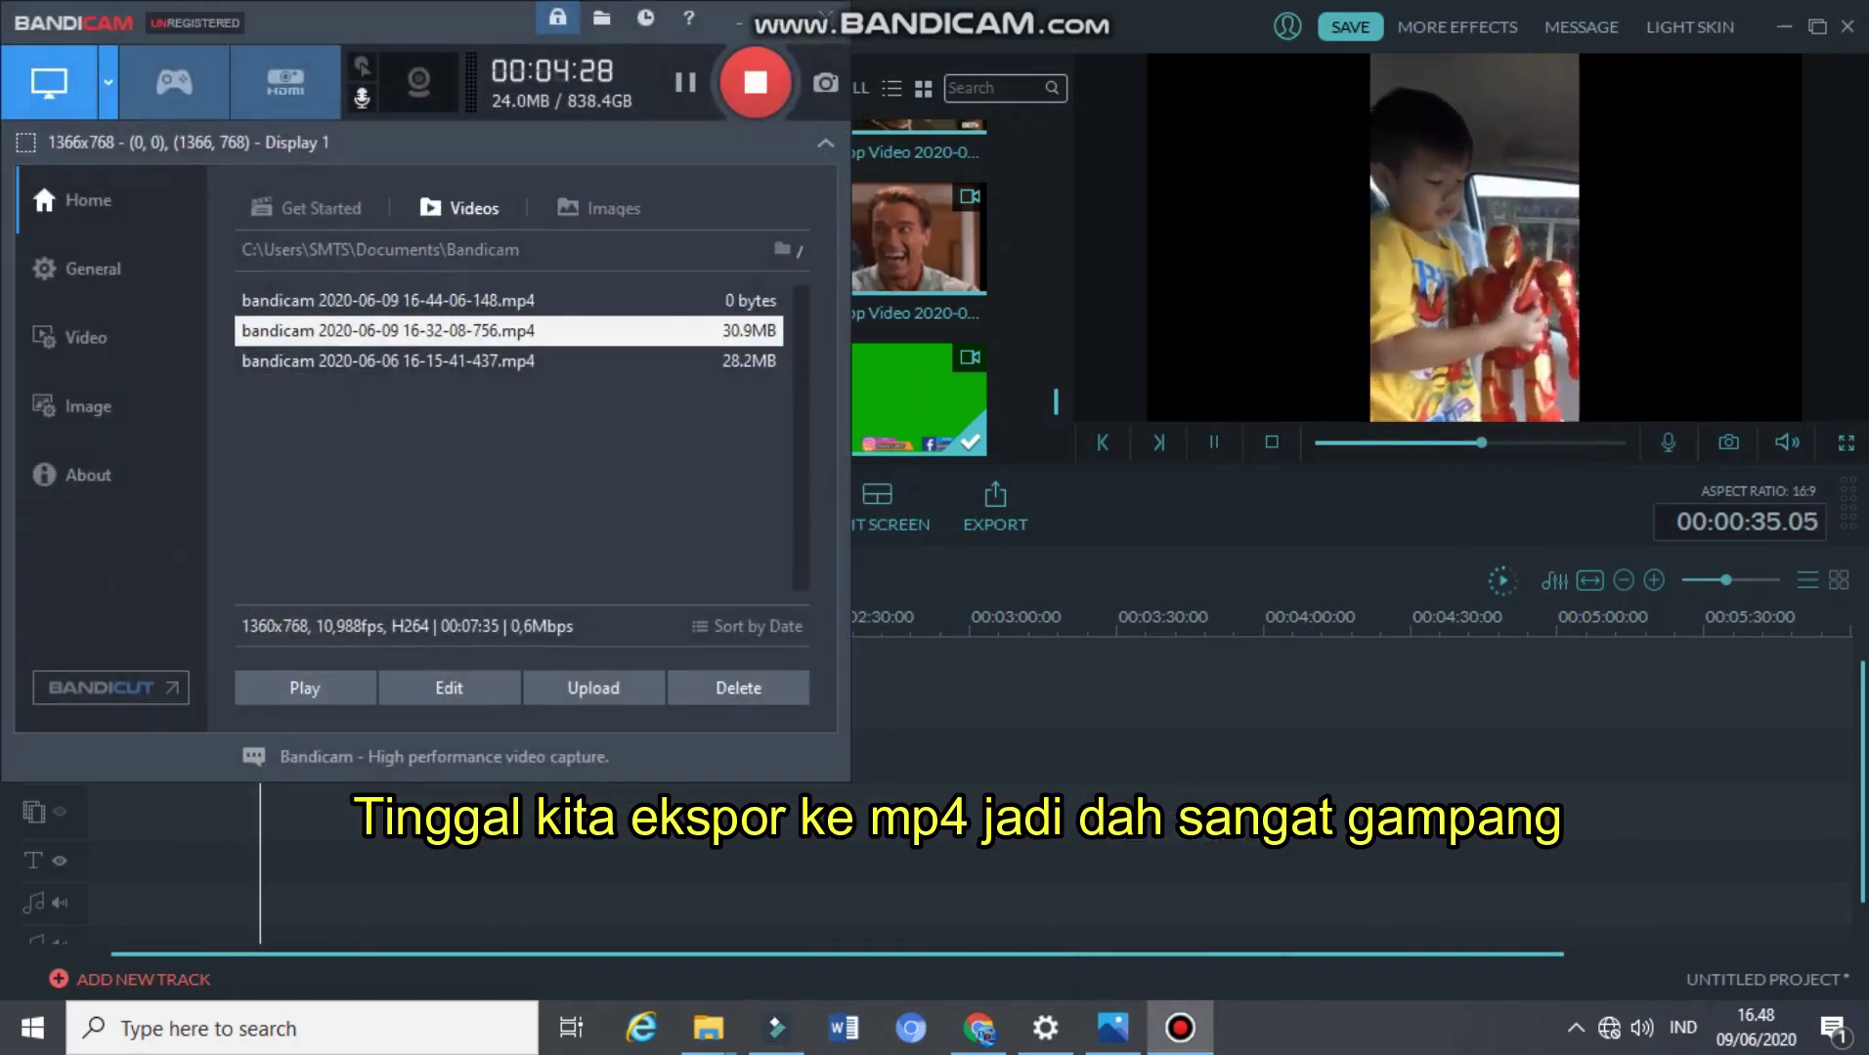